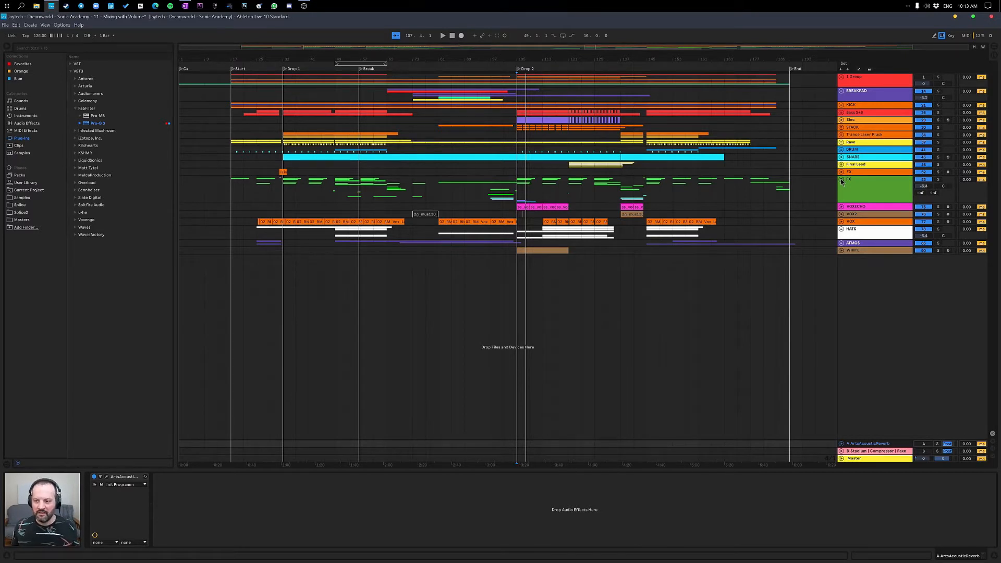
# - Unfold the green FX group to view its tracks, refold it, and check the orange and green FX tracks
pyautogui.click(841, 180)
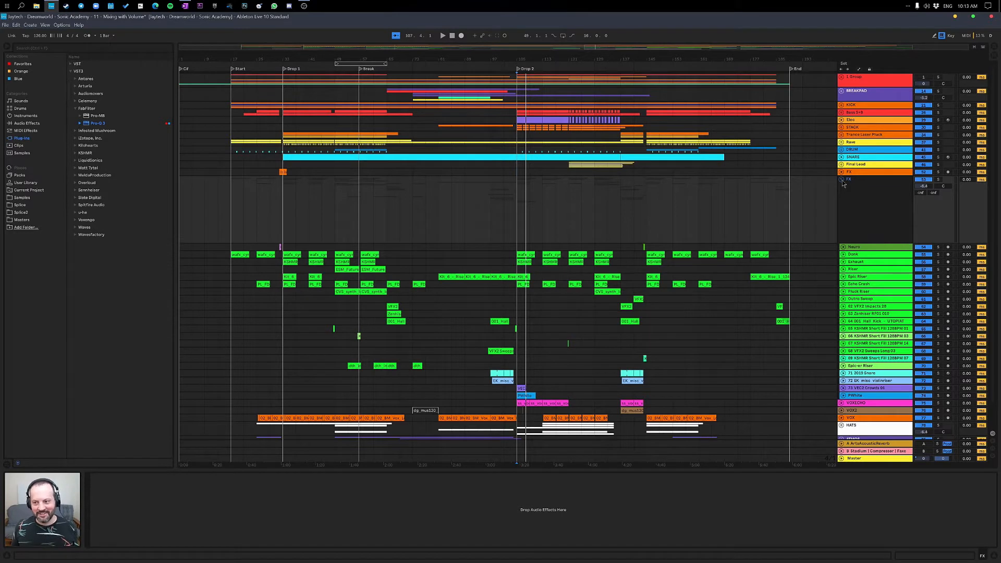
pyautogui.click(841, 180)
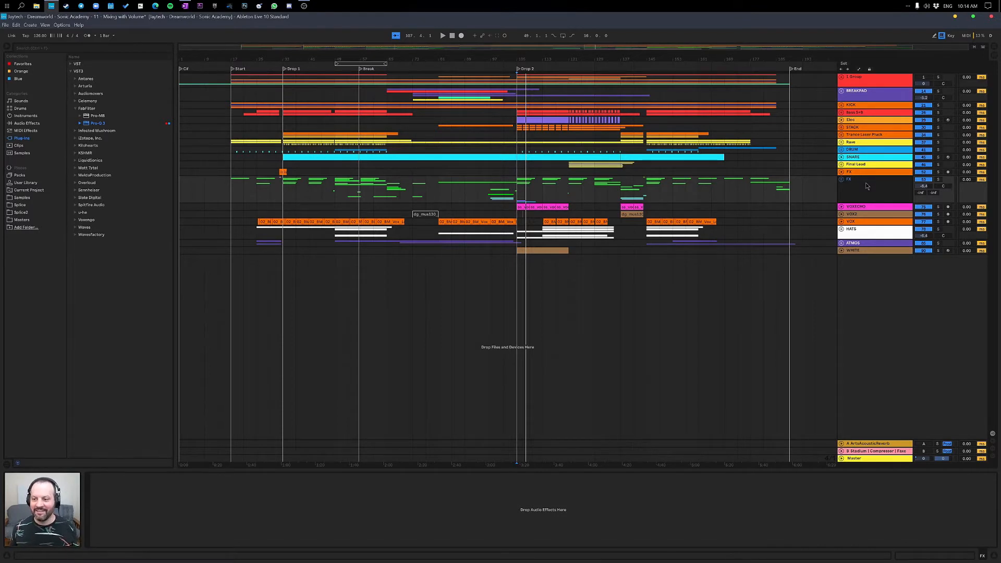
pyautogui.click(868, 173)
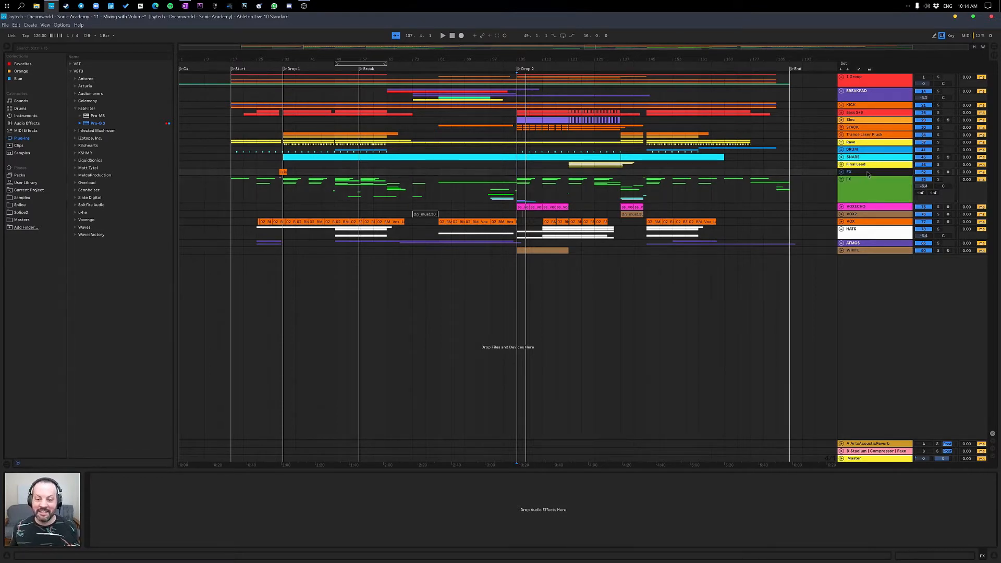
pyautogui.click(860, 186)
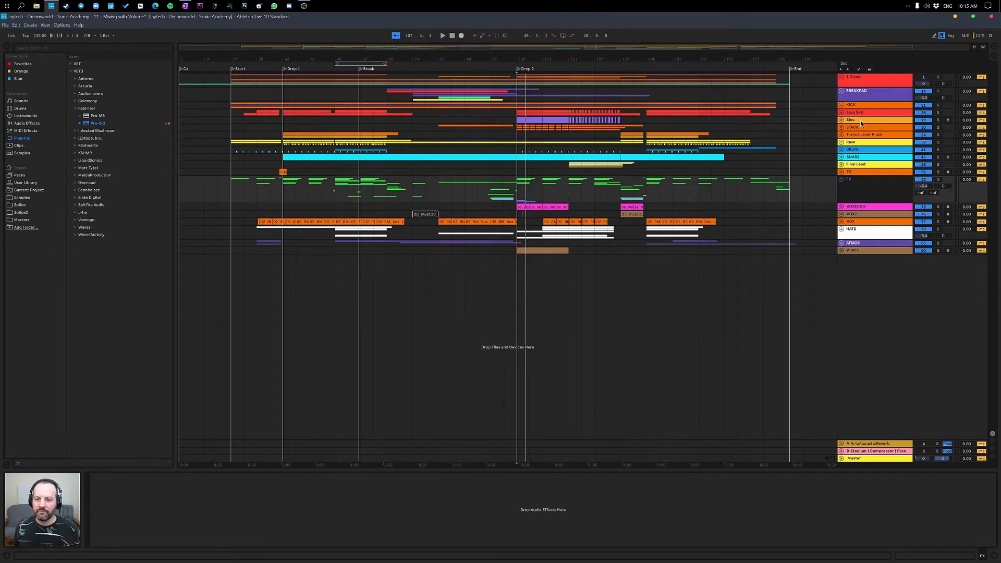
# - Unfold and refold all track groups for an overview, and examine the STACK group's tracks and device chain
pyautogui.keyDown('alt'); pyautogui.click(842, 127); pyautogui.keyUp('alt')
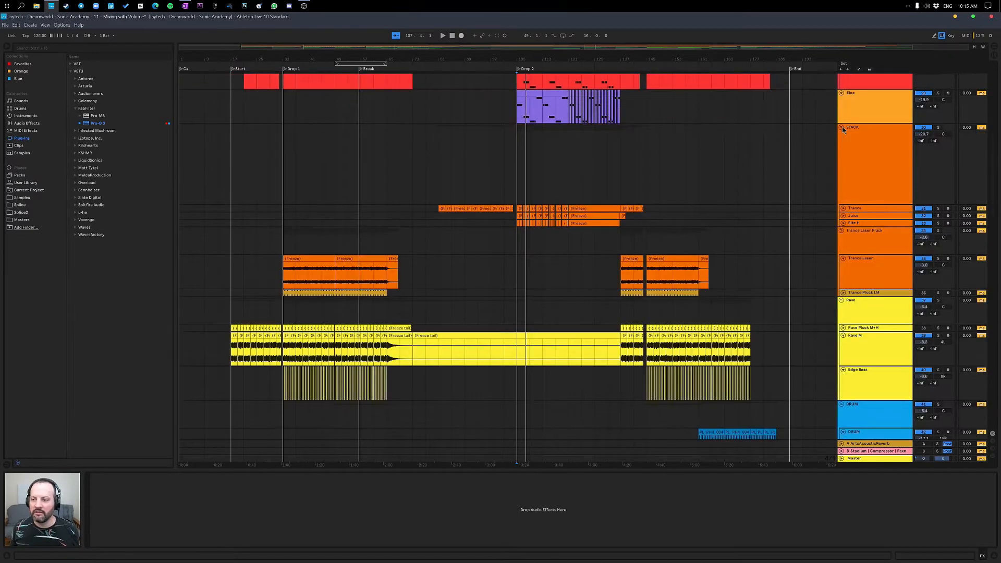
pyautogui.keyDown('alt'); pyautogui.click(842, 127); pyautogui.keyUp('alt')
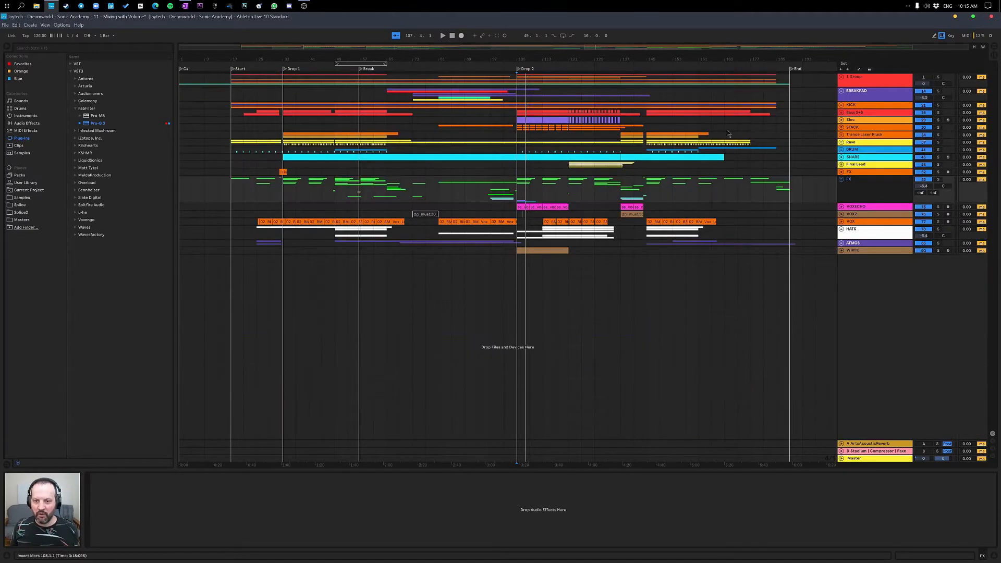
pyautogui.click(568, 136)
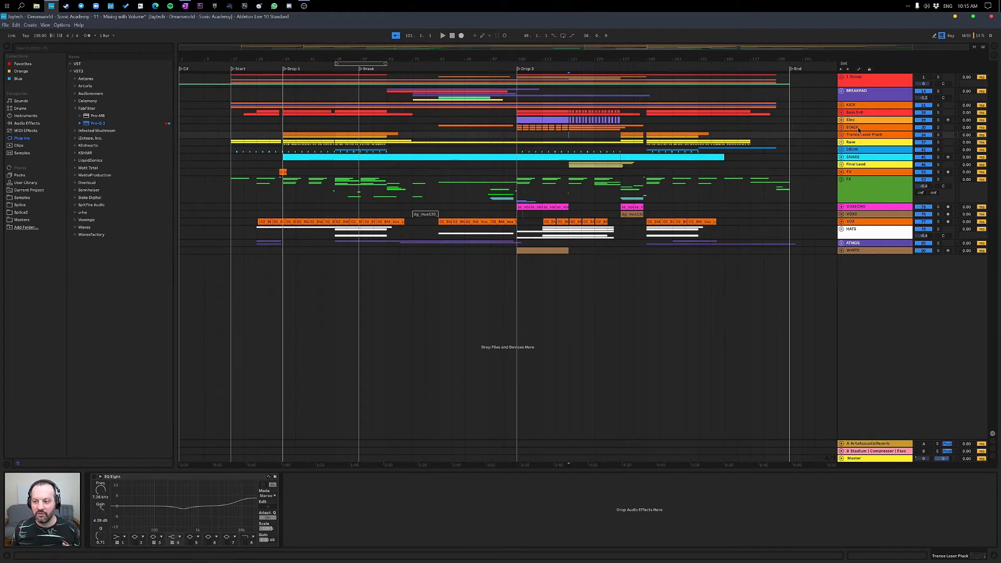
pyautogui.click(858, 129)
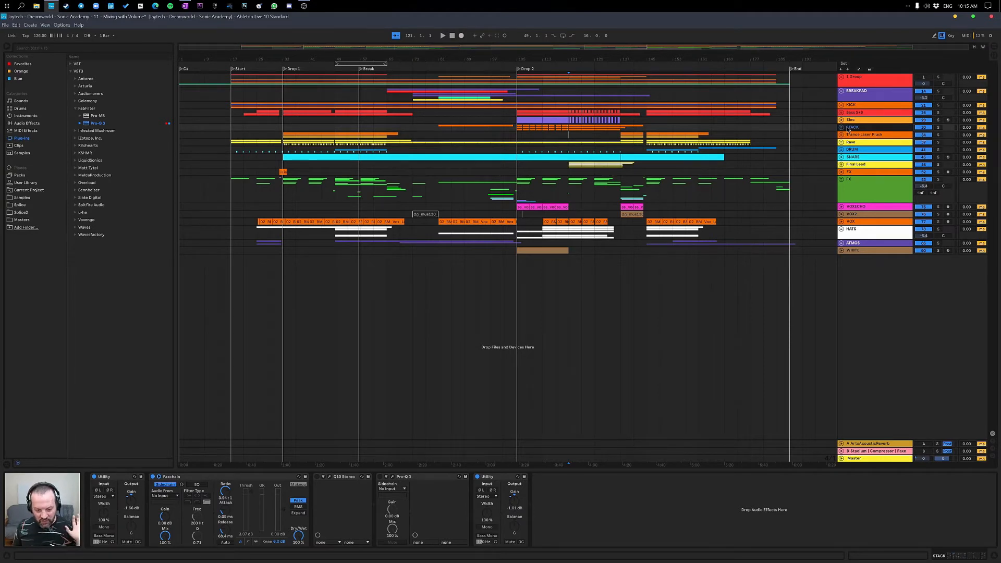
pyautogui.click(841, 127)
pyautogui.click(842, 128)
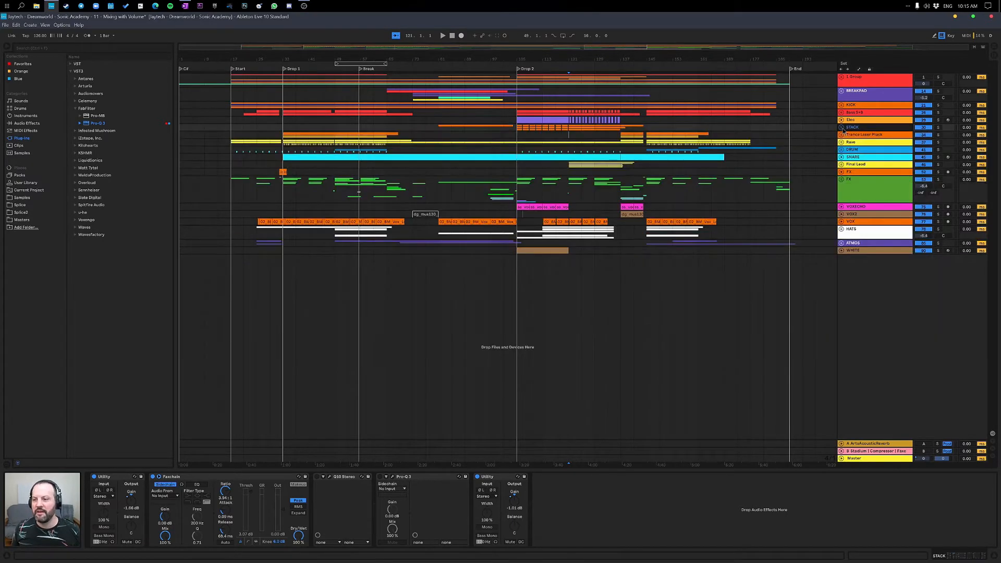
pyautogui.click(842, 128)
pyautogui.click(842, 127)
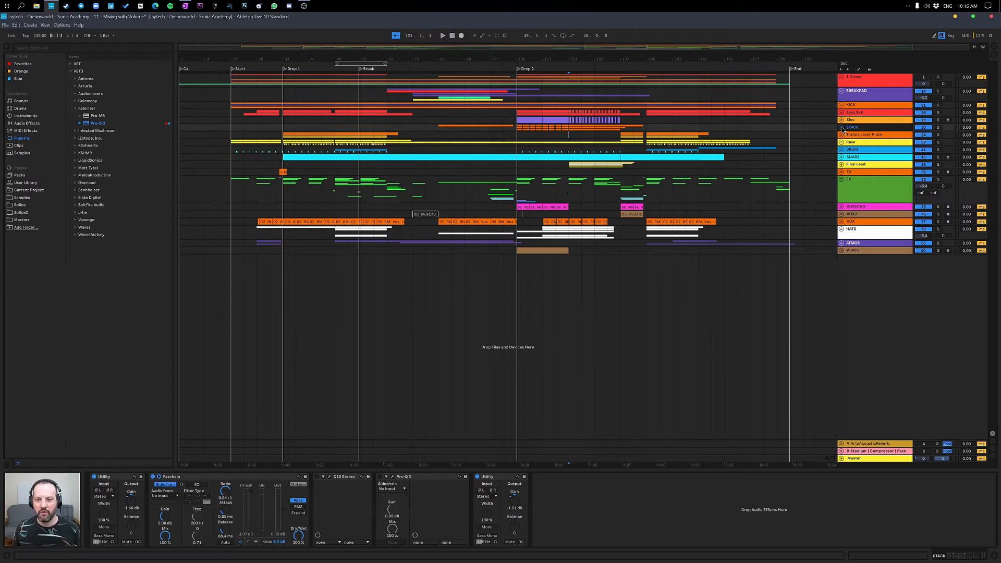
# - Set the loop to bars 121–137 in the second drop and play that section
pyautogui.click(570, 137)
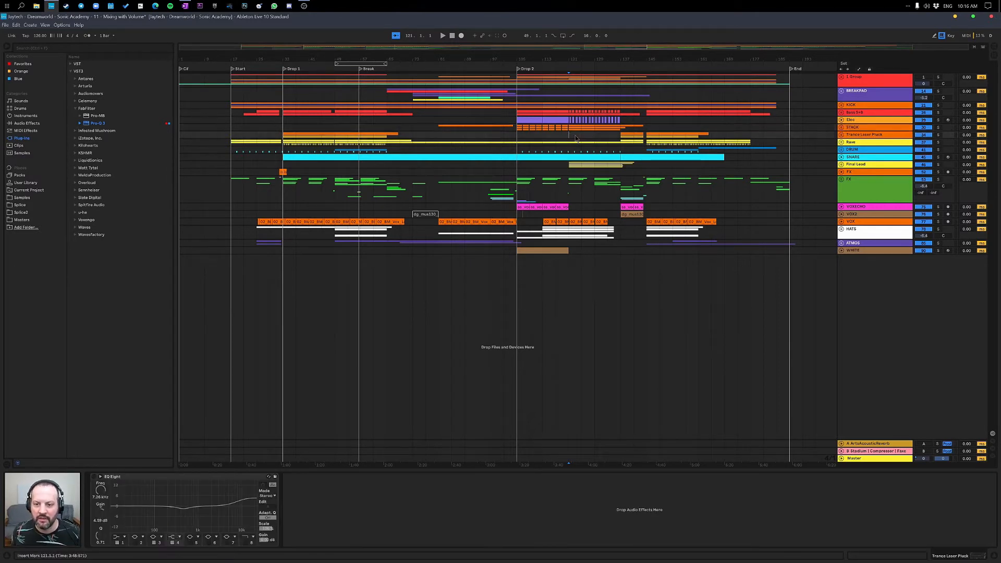
pyautogui.moveTo(569, 136); pyautogui.dragTo(616, 137)
pyautogui.hotkey('shift', 'Right')
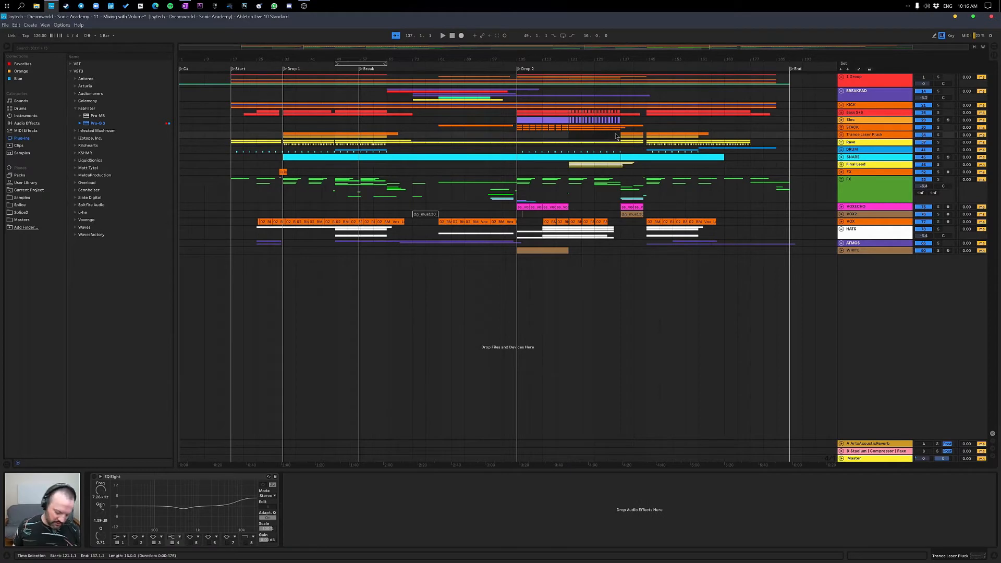
pyautogui.hotkey('ctrl', 'l')
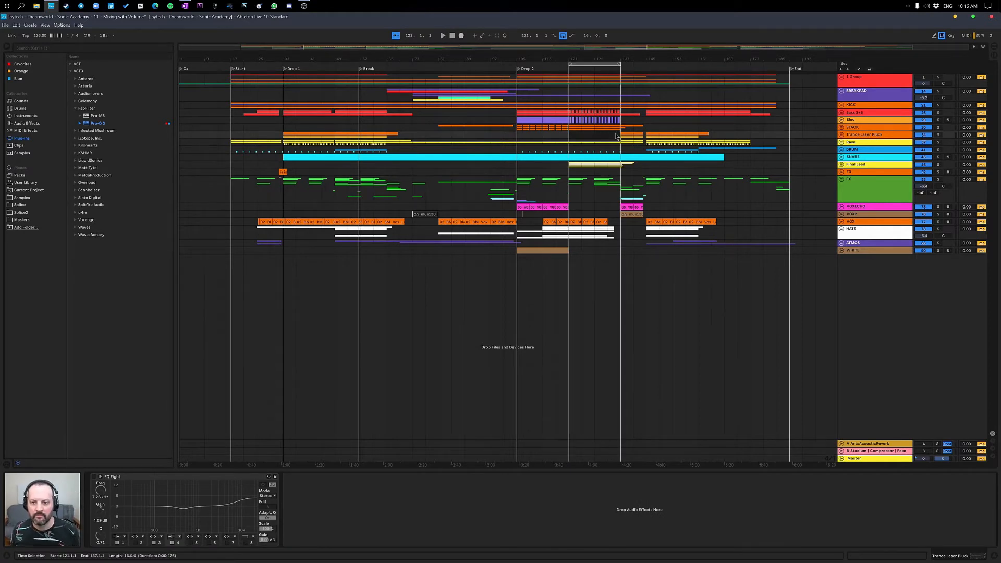
pyautogui.press('space')
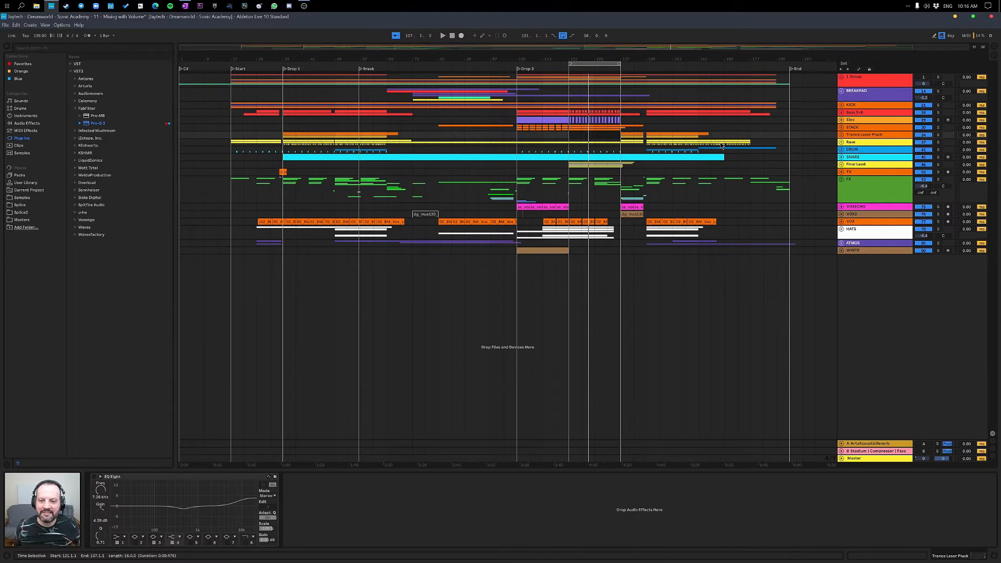
# - Unfold all track groups and solo the Trance layer in STACK, the lower bass track and the purple-clip track below it
pyautogui.keyDown('alt'); pyautogui.click(841, 165); pyautogui.keyUp('alt')
pyautogui.scroll(10, 800, 202)
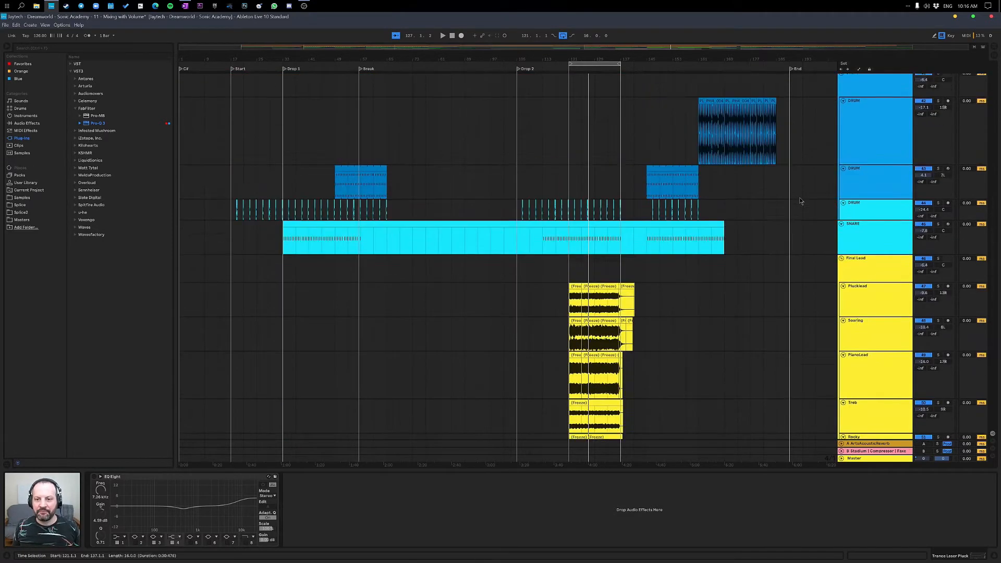
pyautogui.scroll(5, 800, 202)
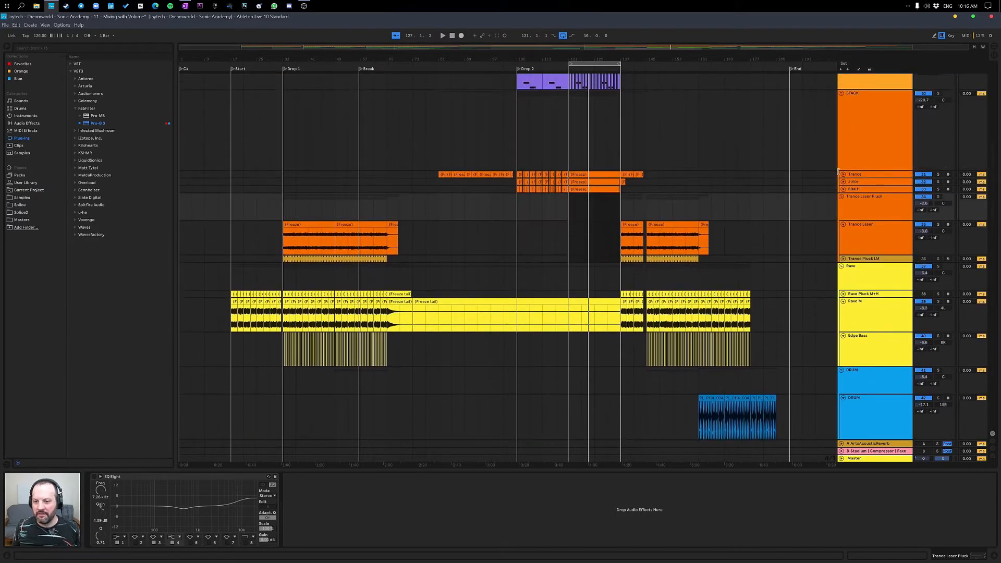
pyautogui.click(937, 174)
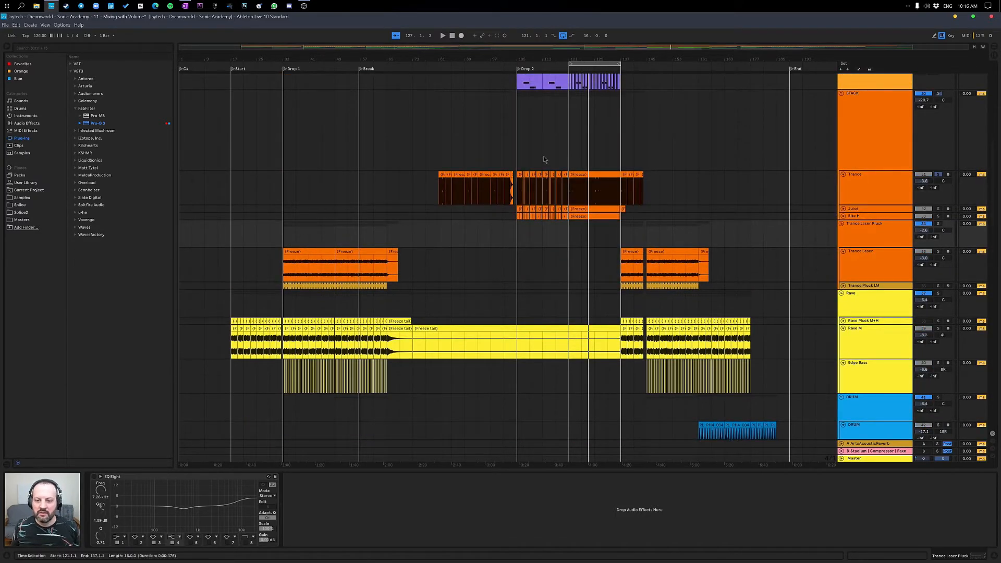
pyautogui.scroll(5, 753, 164)
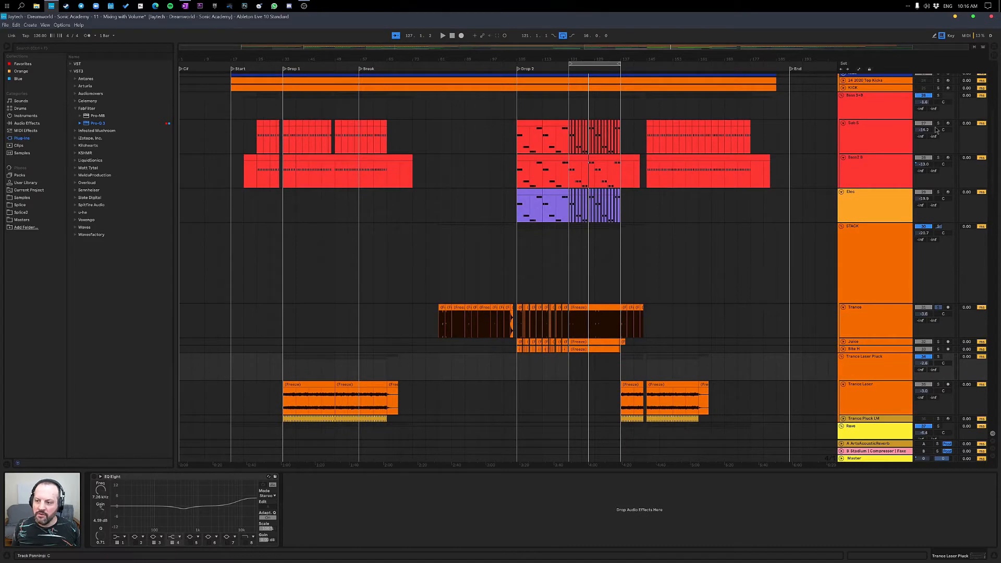
pyautogui.keyDown('ctrl'); pyautogui.click(938, 158); pyautogui.keyUp('ctrl')
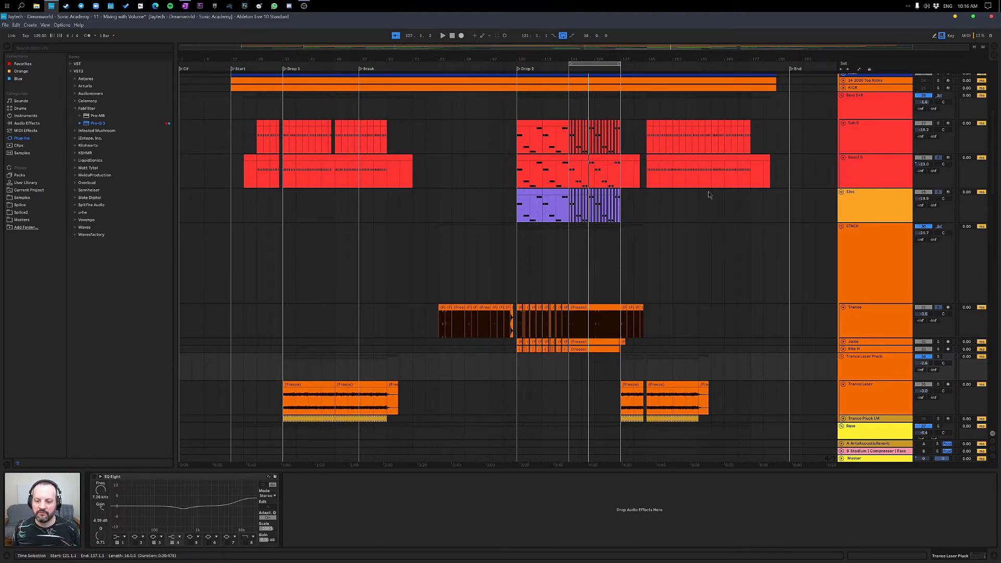
# - Add the Plucklead and Soaring tracks of the Final Lead group to the solo and play the loop
pyautogui.scroll(-3, 708, 195)
pyautogui.scroll(-12, 708, 195)
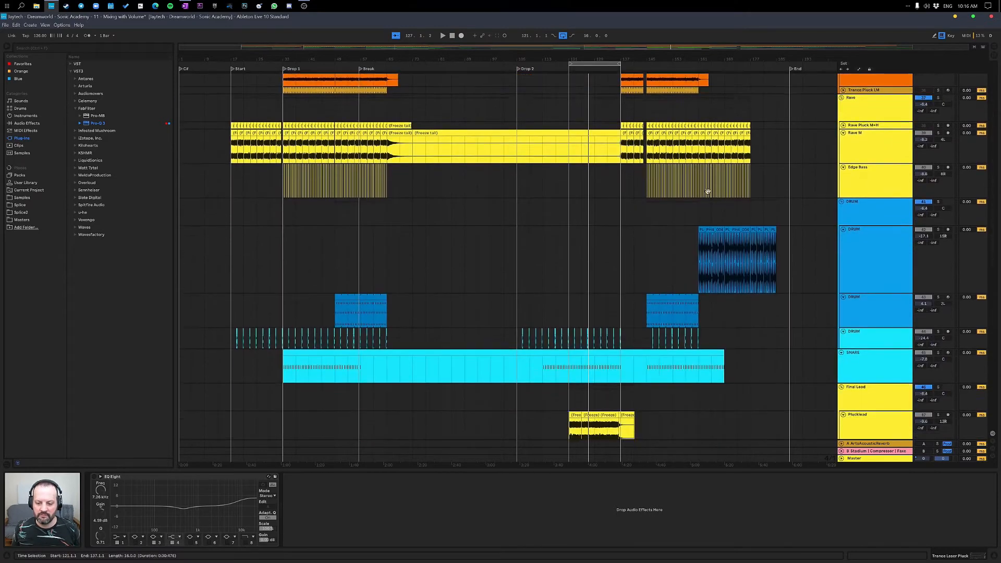
pyautogui.scroll(-3, 707, 194)
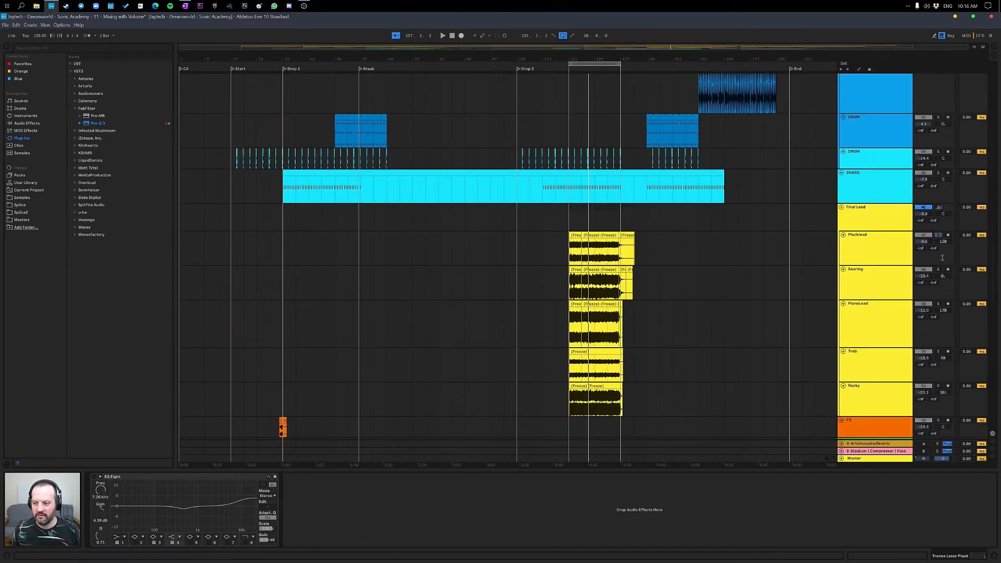
pyautogui.click(938, 270)
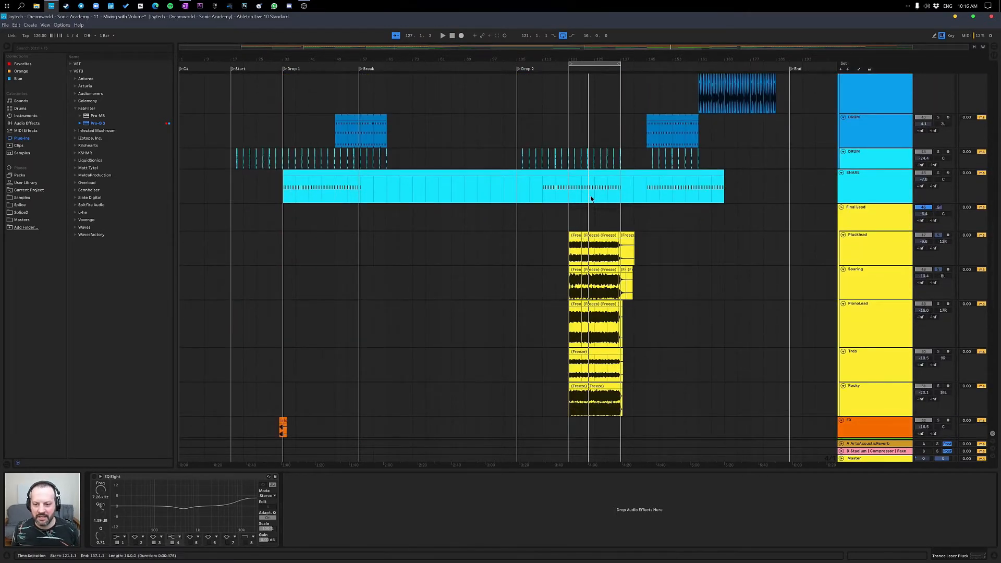
pyautogui.press('space')
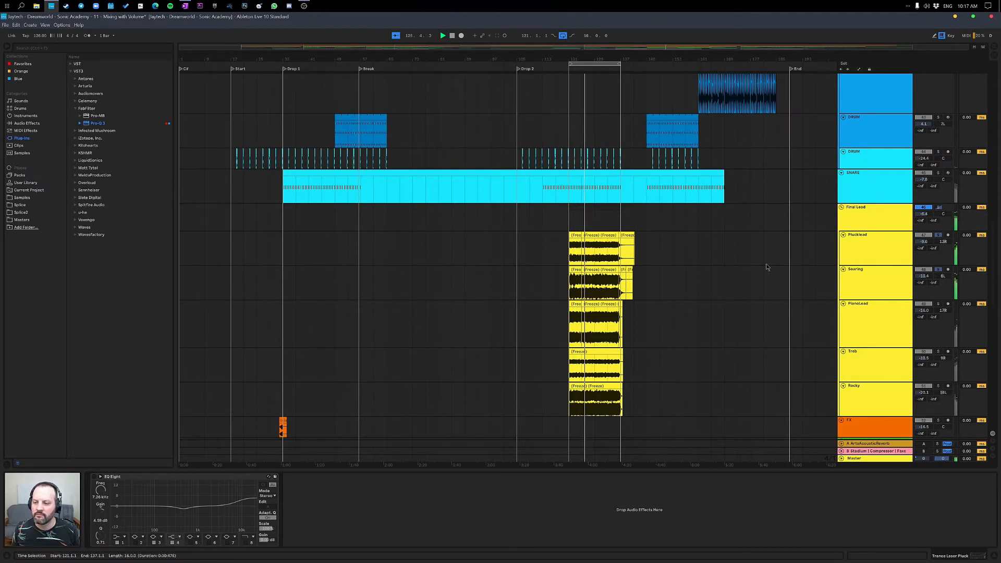
# - Refold and unfold all track groups and look over the kick, bass and STACK tracks with their solo states
pyautogui.keyDown('alt'); pyautogui.click(841, 207); pyautogui.keyUp('alt')
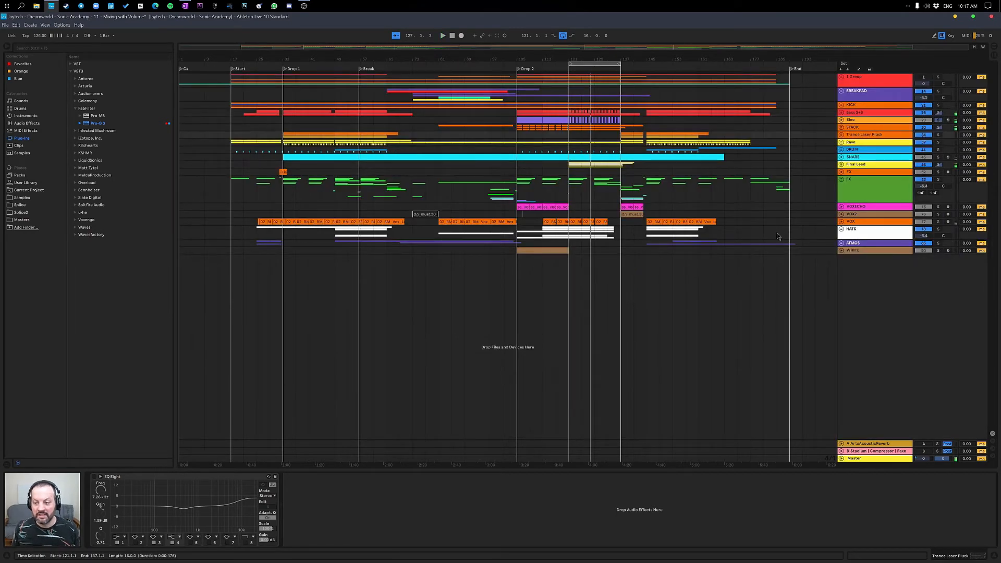
pyautogui.keyDown('alt'); pyautogui.click(842, 113); pyautogui.keyUp('alt')
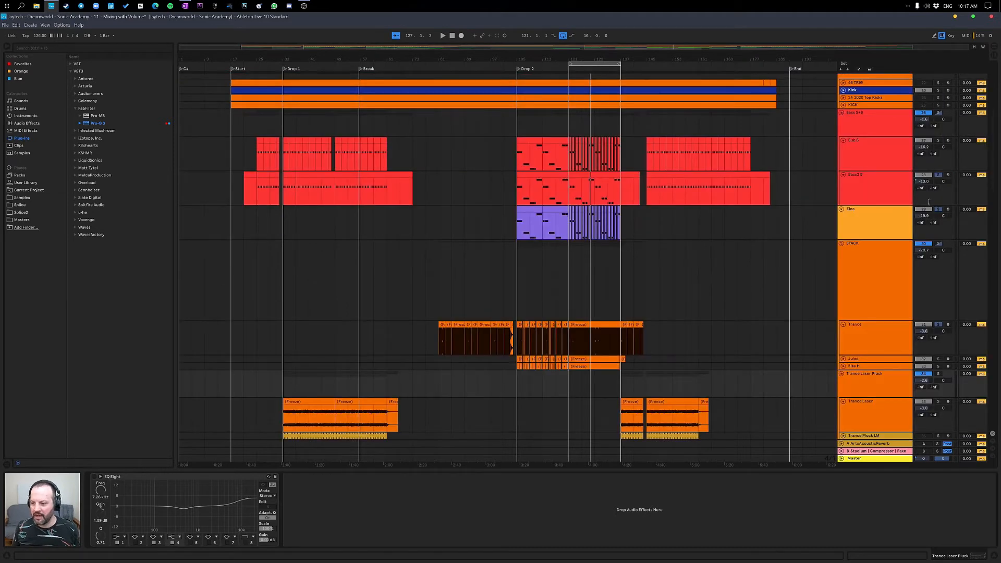
pyautogui.scroll(3, 916, 276)
pyautogui.scroll(2, 901, 274)
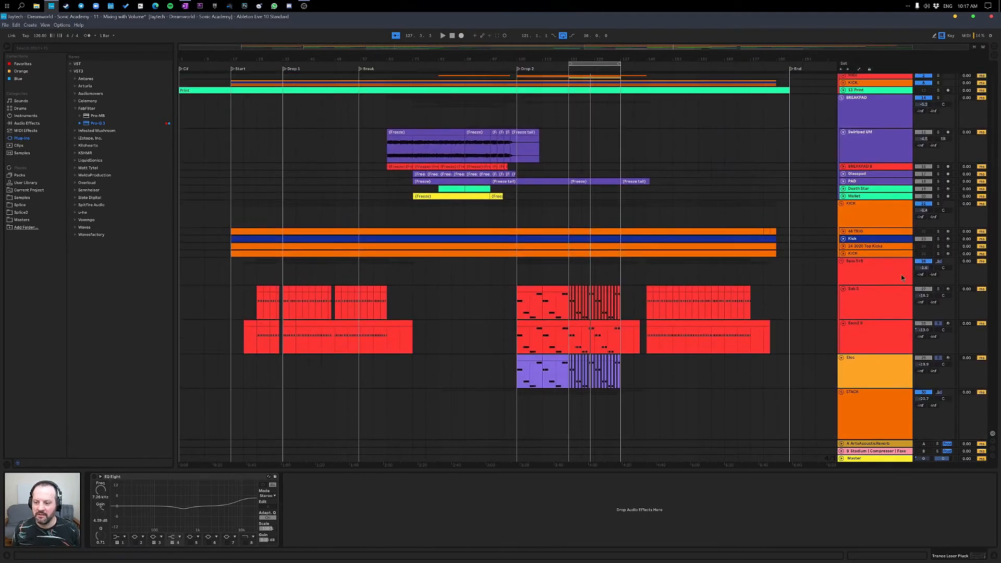
pyautogui.scroll(-3, 864, 270)
pyautogui.scroll(-7, 864, 275)
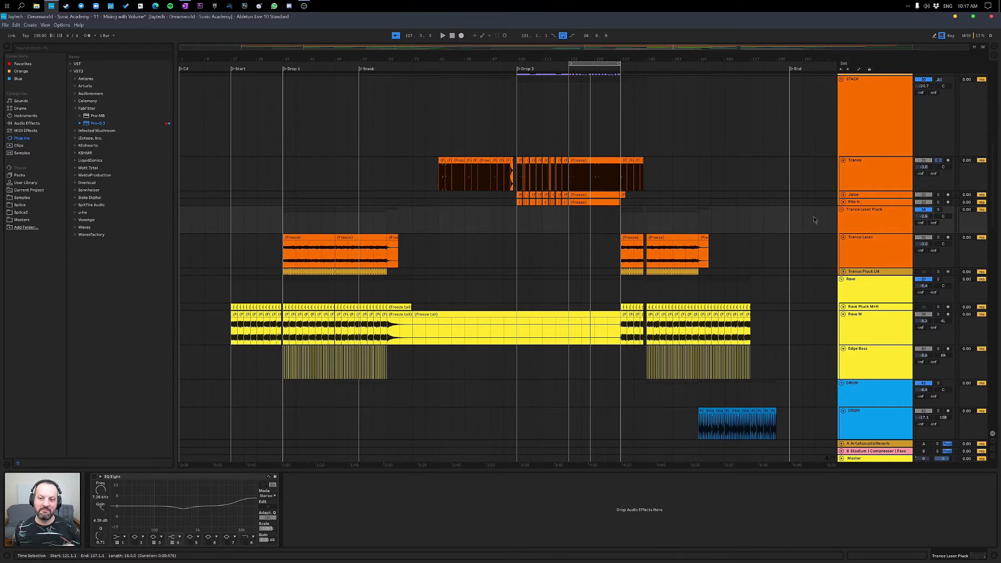
# - Collapse the Trance track in the STACK group and clear the solo from all soloed tracks
pyautogui.click(844, 163)
pyautogui.click(844, 162)
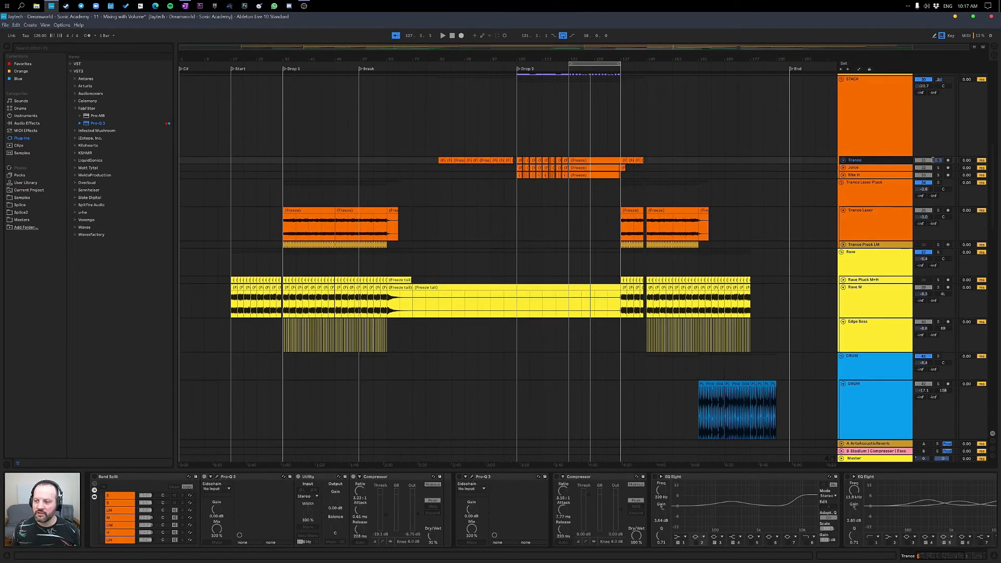
pyautogui.scroll(1, 750, 203)
pyautogui.scroll(6, 751, 203)
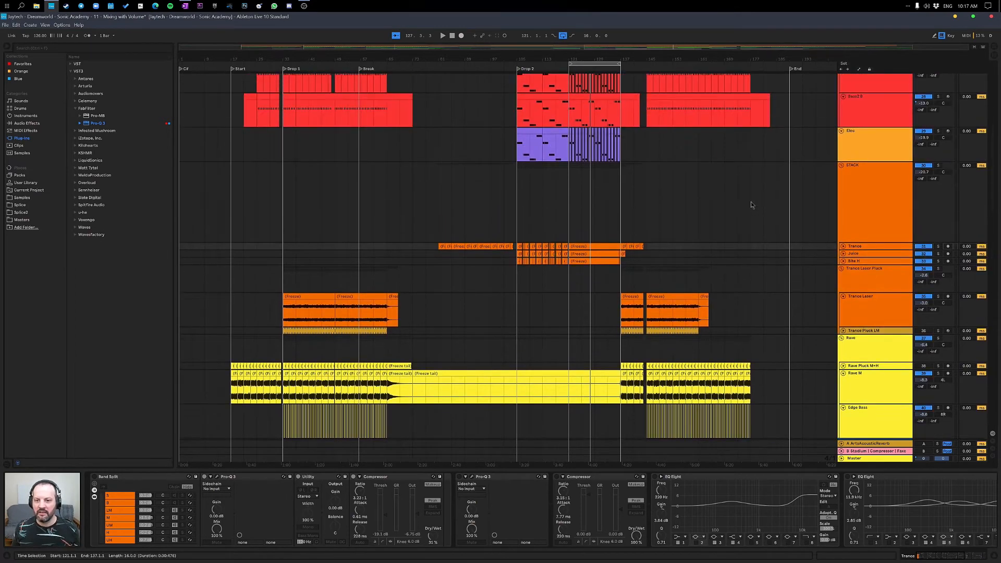
pyautogui.scroll(1, 751, 202)
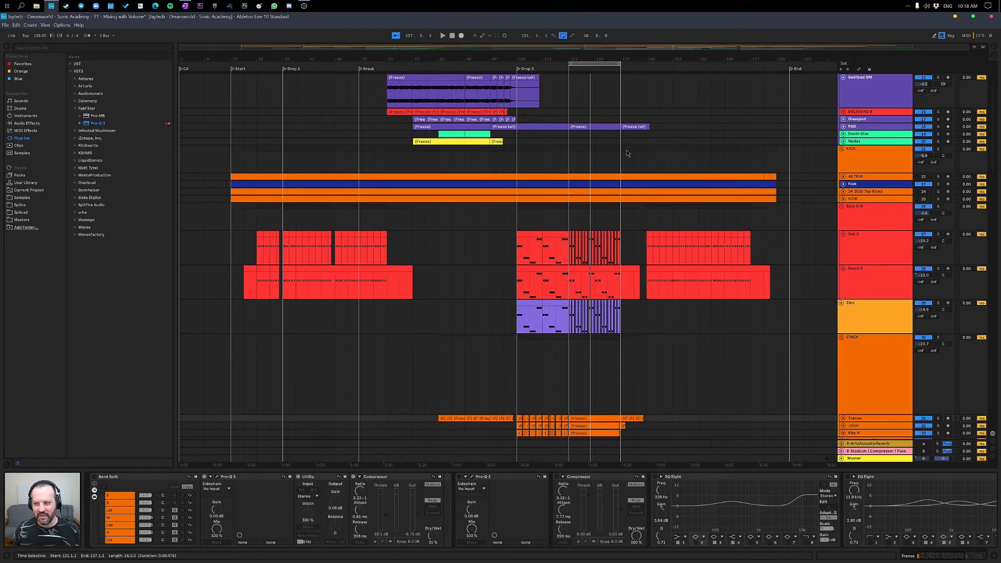
# - Play the full mix from bar 121 and view the Master track's device chain
pyautogui.click(570, 161)
pyautogui.press('space')
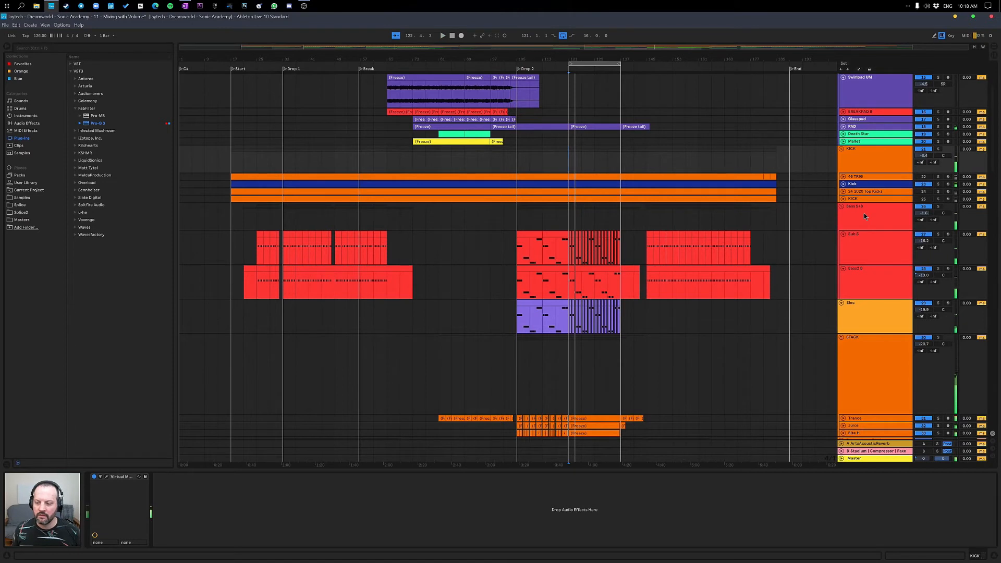
pyautogui.click(861, 458)
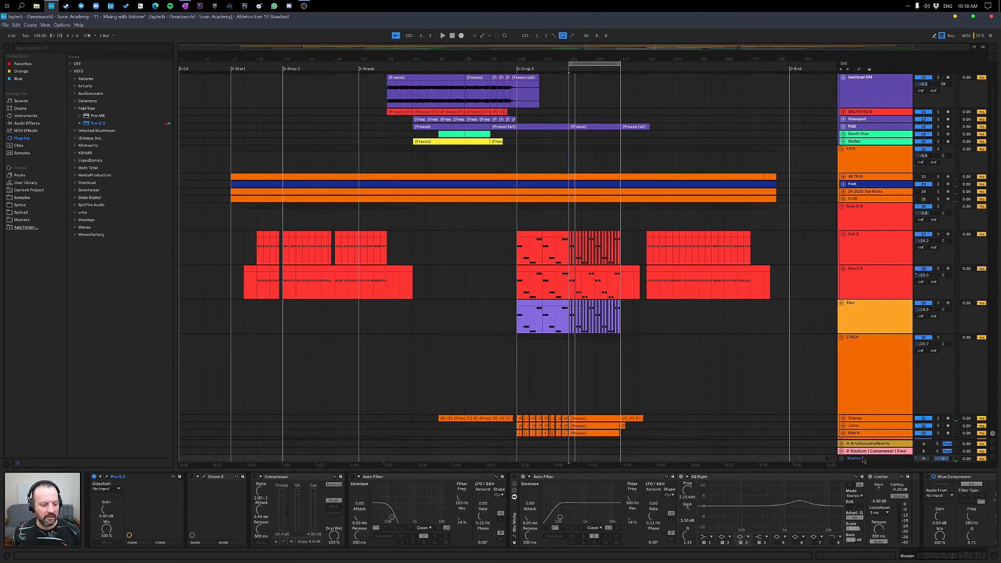
# - Select the KICK group and the bass group together
pyautogui.click(894, 219)
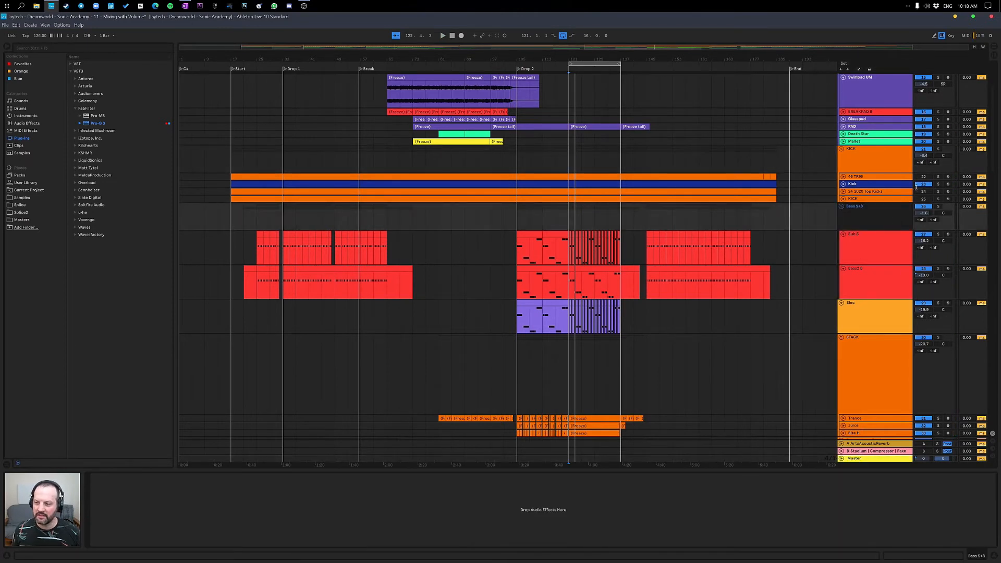
pyautogui.click(868, 163)
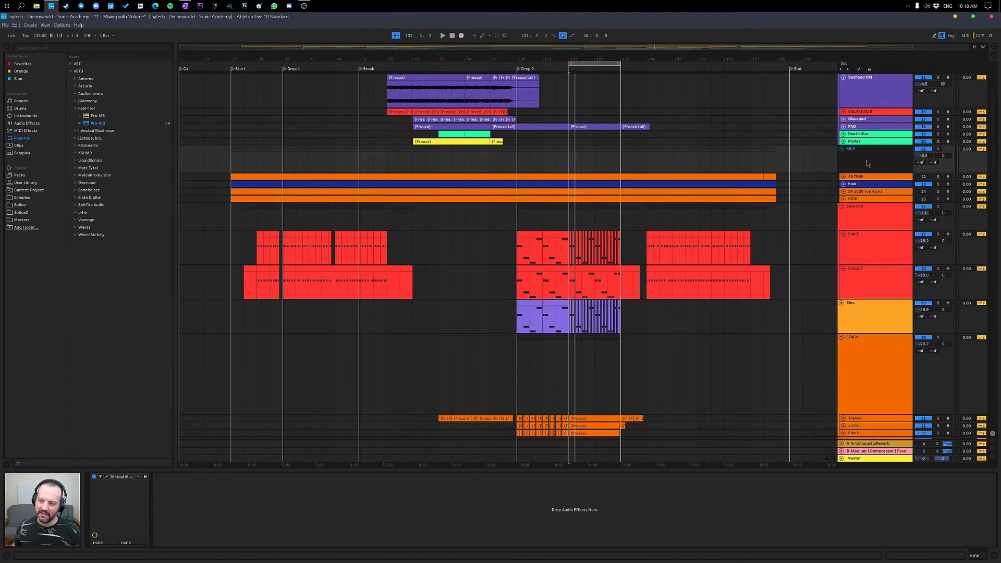
pyautogui.click(863, 223)
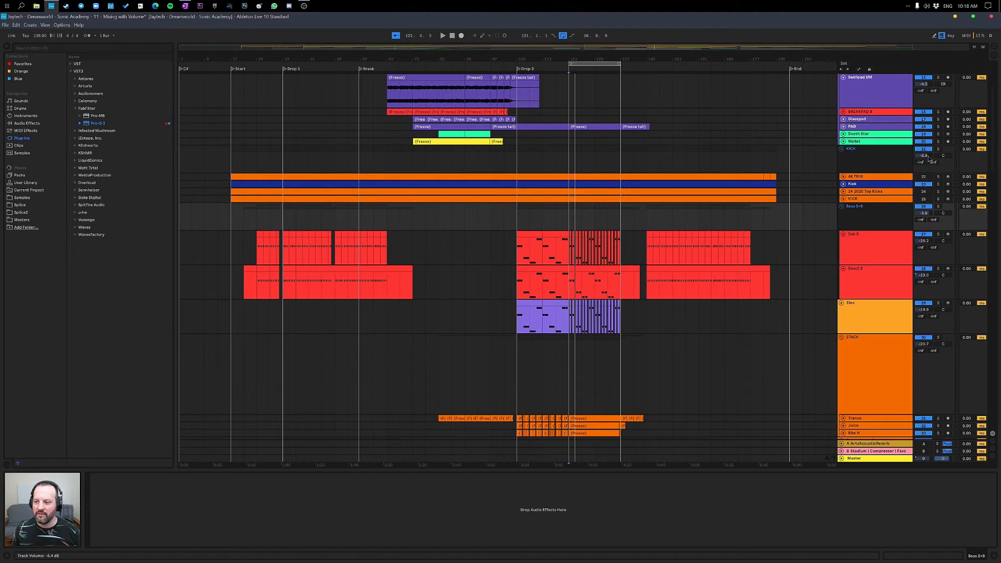
# - Raise the volume of the KICK and bass groups together, with KICK at -3.0 dB, and play the mix
pyautogui.moveTo(929, 158); pyautogui.dragTo(929, 156)
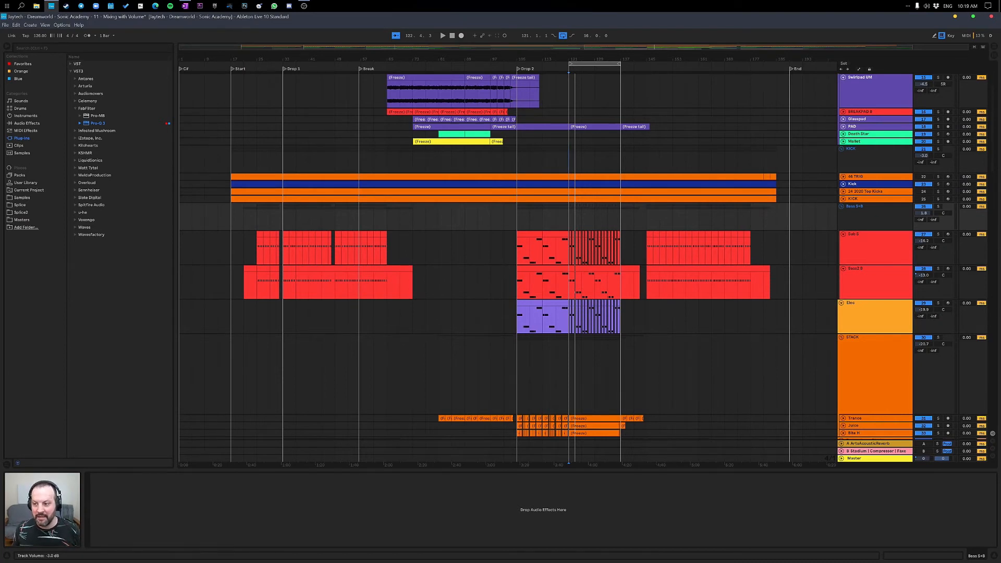
pyautogui.press('space')
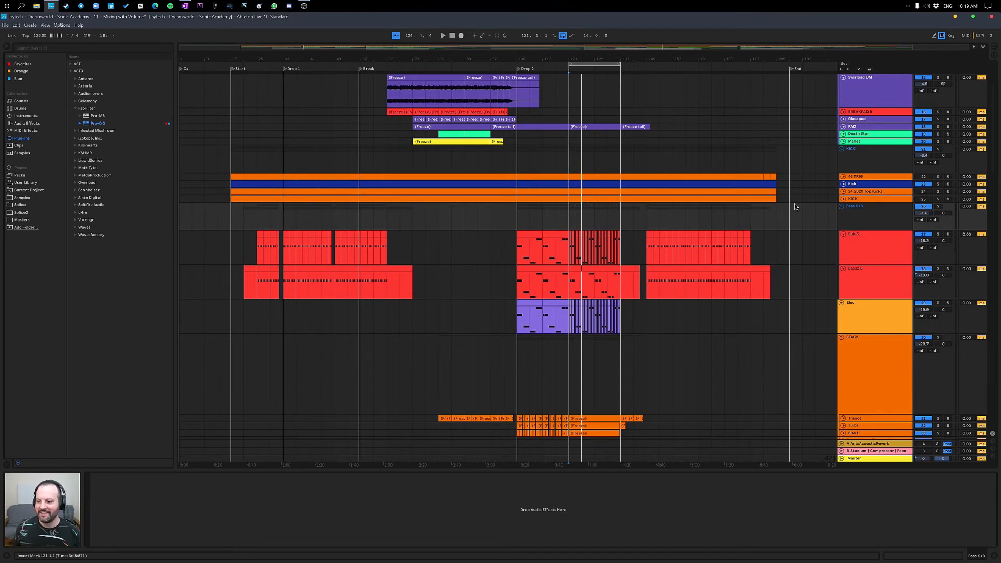
# - Fold all track groups and open the Master track's Pro-Q 3 window, placed clear of the upper tracks
pyautogui.keyDown('alt'); pyautogui.click(842, 208); pyautogui.keyUp('alt')
pyautogui.click(869, 459)
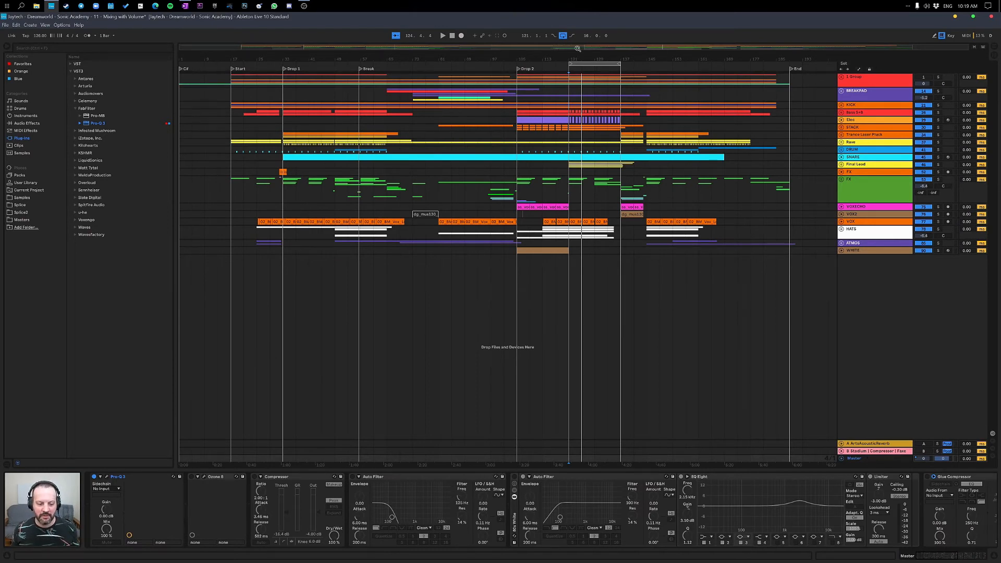
pyautogui.click(107, 477)
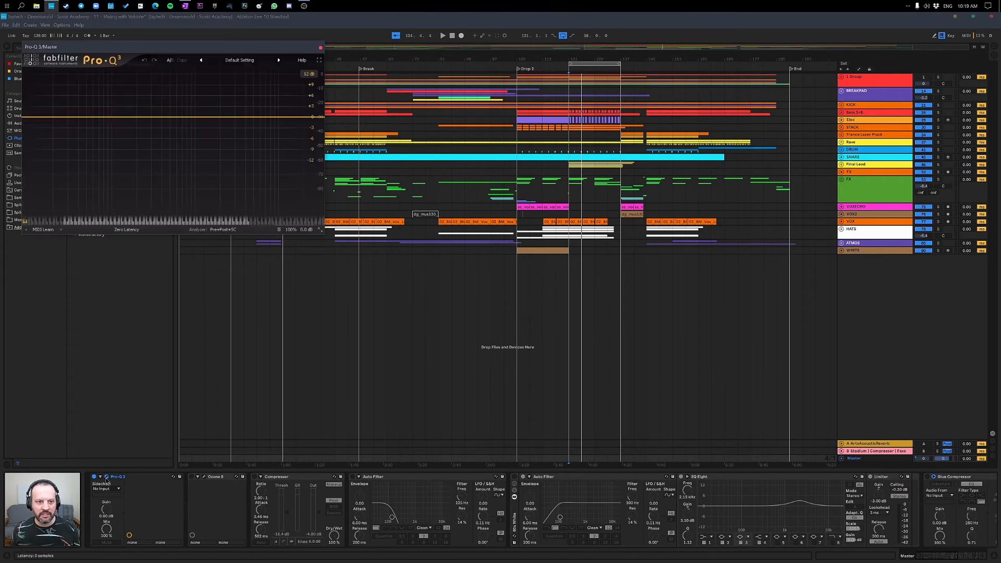
pyautogui.moveTo(232, 51); pyautogui.dragTo(395, 225)
# - Look over Pro-Q 3's analyzer options with the Pre, Post and Side Chain settings, then close them
pyautogui.click(429, 409)
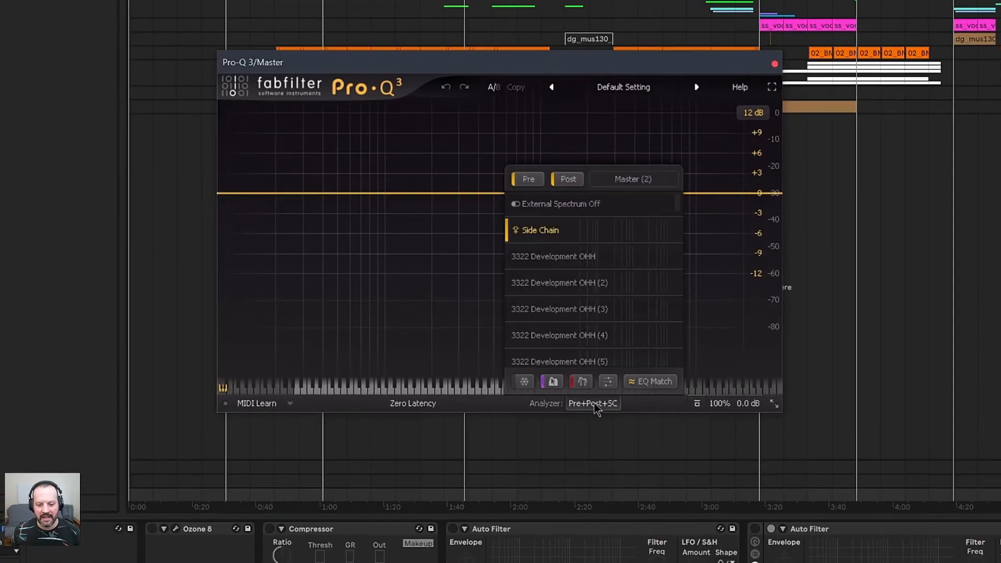
pyautogui.click(594, 404)
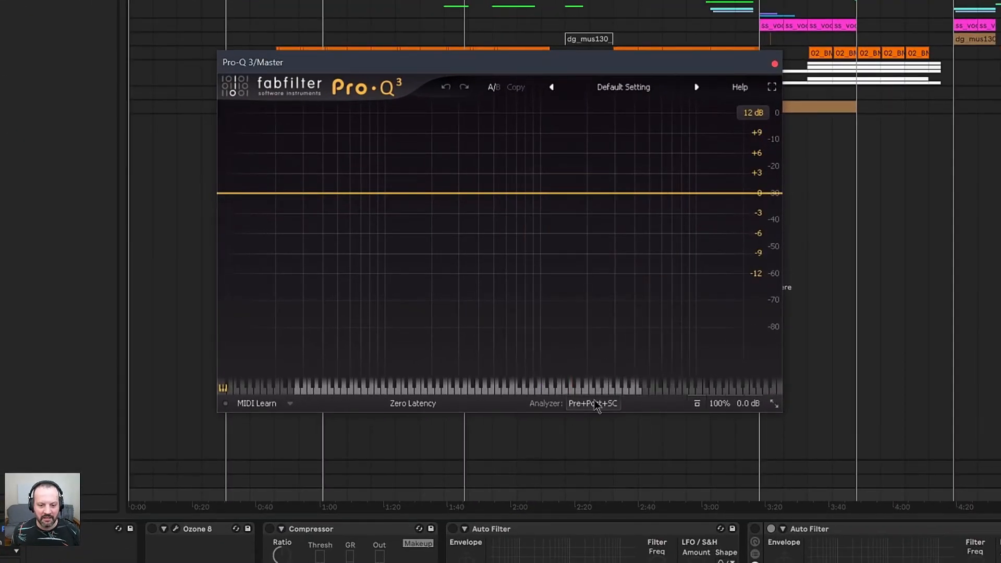
pyautogui.click(592, 404)
pyautogui.click(365, 293)
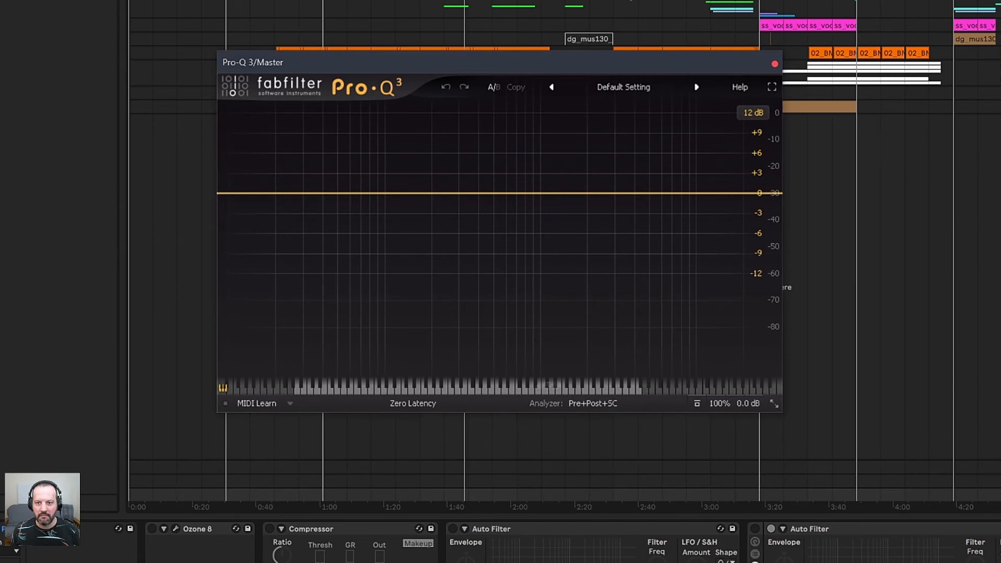
# - Play the mix and examine the Master's frequency spectrum in Pro-Q 3 at full screen
pyautogui.press('space')
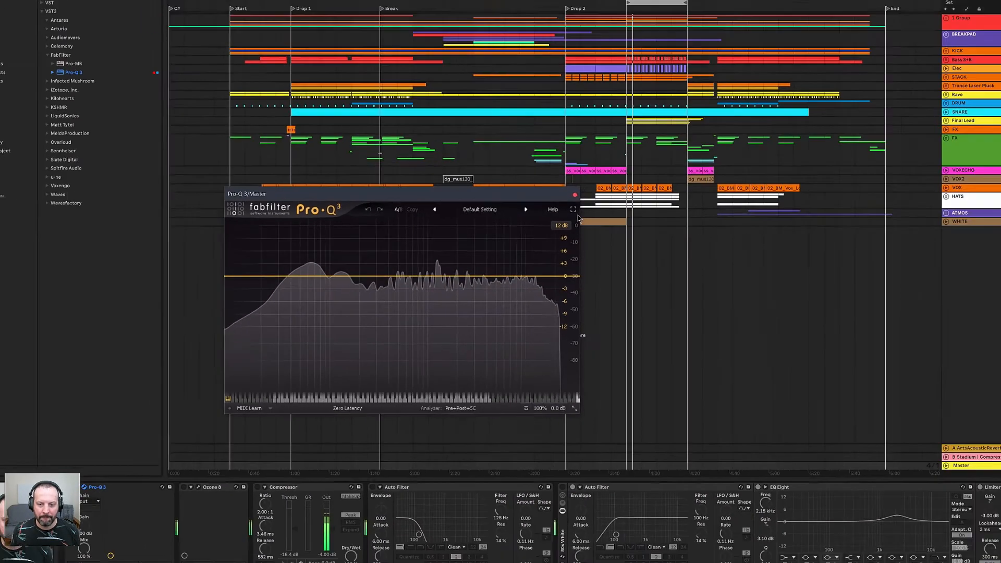
pyautogui.click(772, 87)
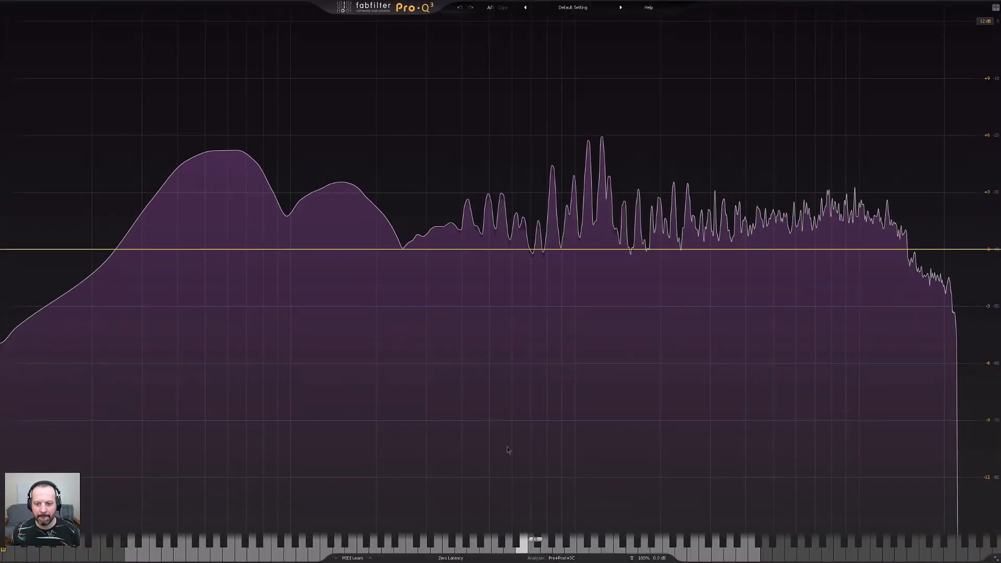
pyautogui.moveTo(501, 449)
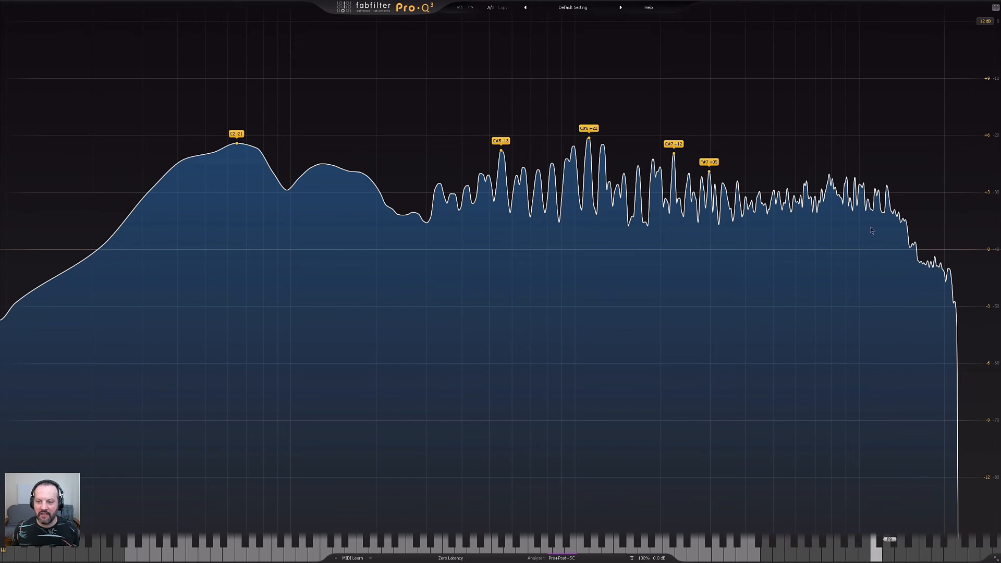
# - Leave the full-screen analyzer and raise the HATS group's volume to 0 dB
pyautogui.click(996, 7)
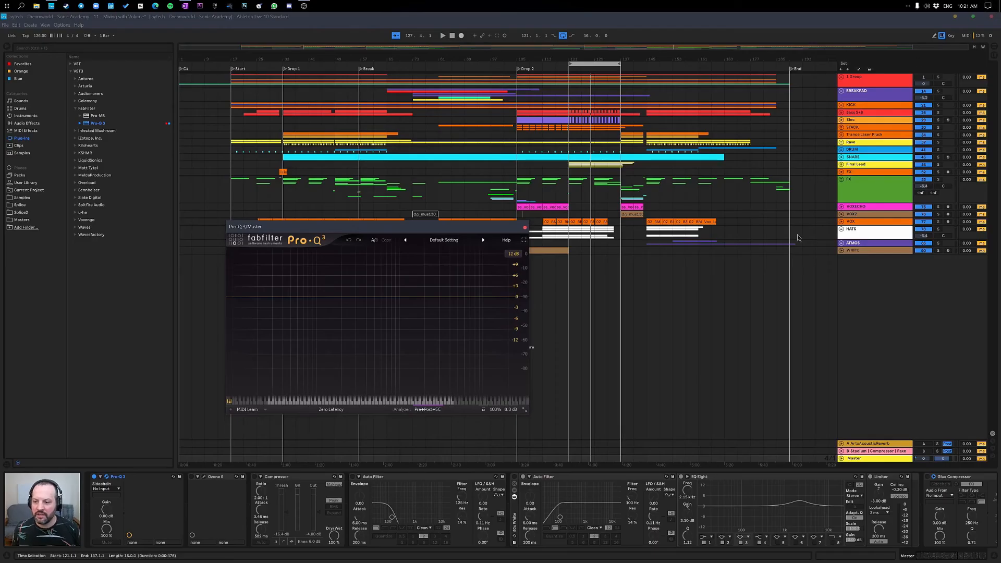
pyautogui.click(871, 231)
pyautogui.moveTo(925, 233)
pyautogui.mouseDown()
pyautogui.moveTo(925, 211)
pyautogui.moveTo(924, 232)
pyautogui.mouseUp()
pyautogui.click(876, 234)
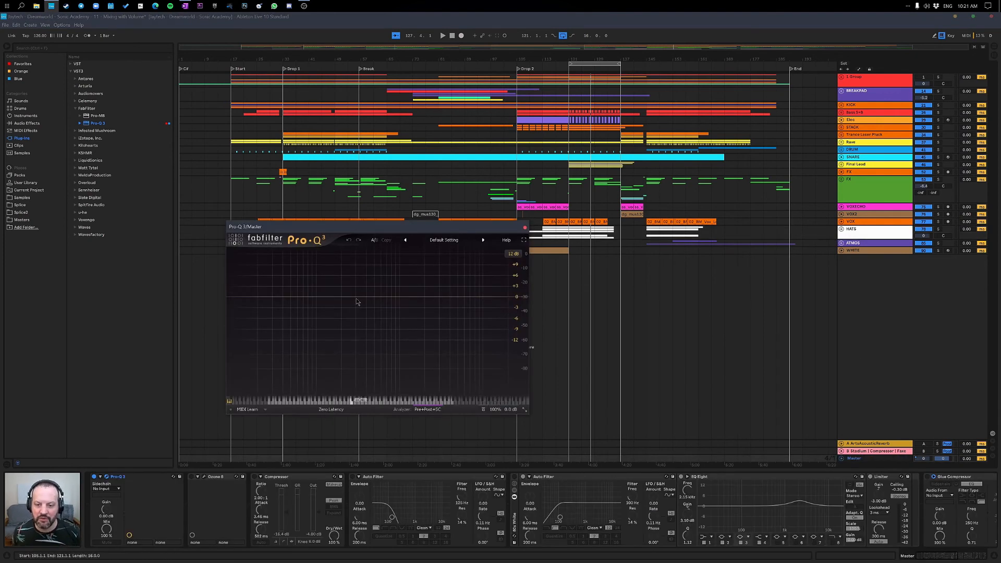
# - Play the mix with the louder hats, examine the Master spectrum at full screen, and leave the full-screen view
pyautogui.press('space')
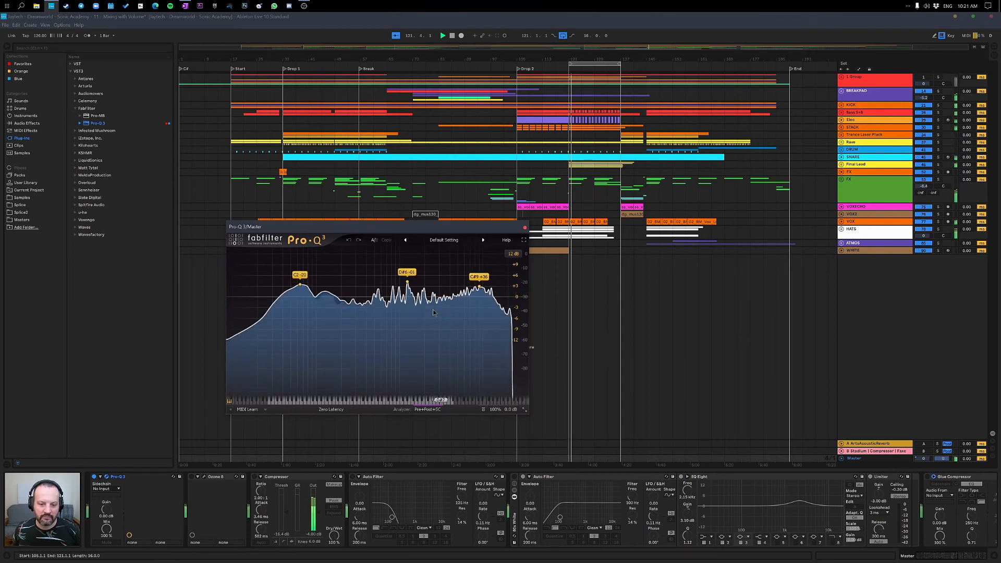
pyautogui.click(525, 243)
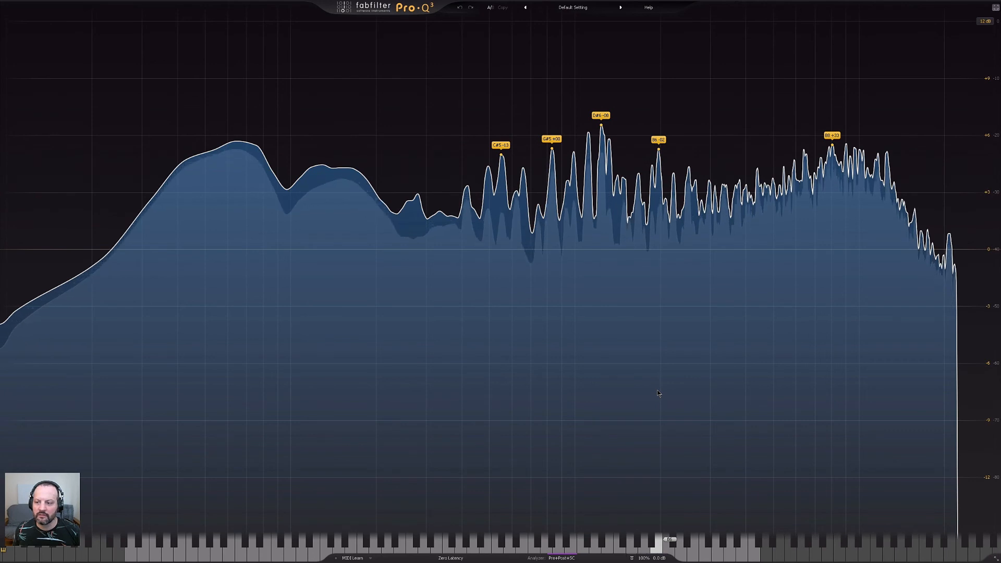
pyautogui.press('space')
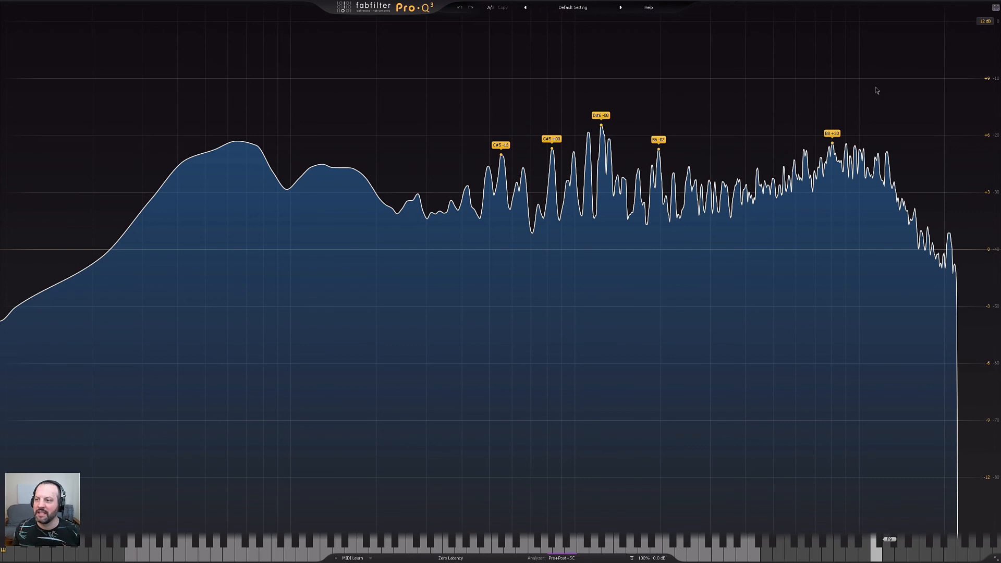
pyautogui.click(994, 8)
# - Go through the folded tracks one by one from the KICK group down to ATMOS, viewing their device chains
pyautogui.click(916, 189)
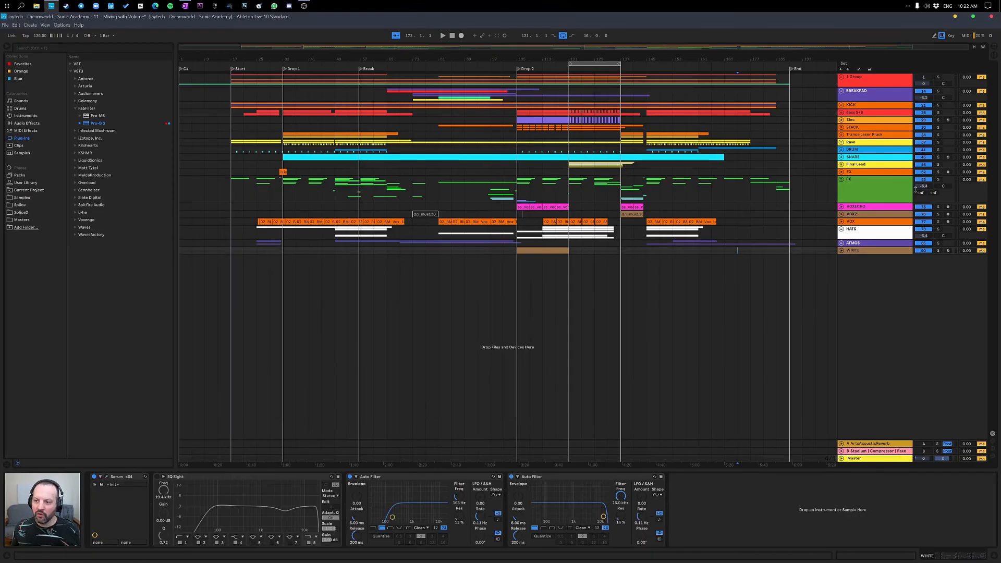
pyautogui.click(865, 114)
pyautogui.press('Down')
pyautogui.press('Down')
pyautogui.press('Down')
pyautogui.press('Down')
pyautogui.press('Down')
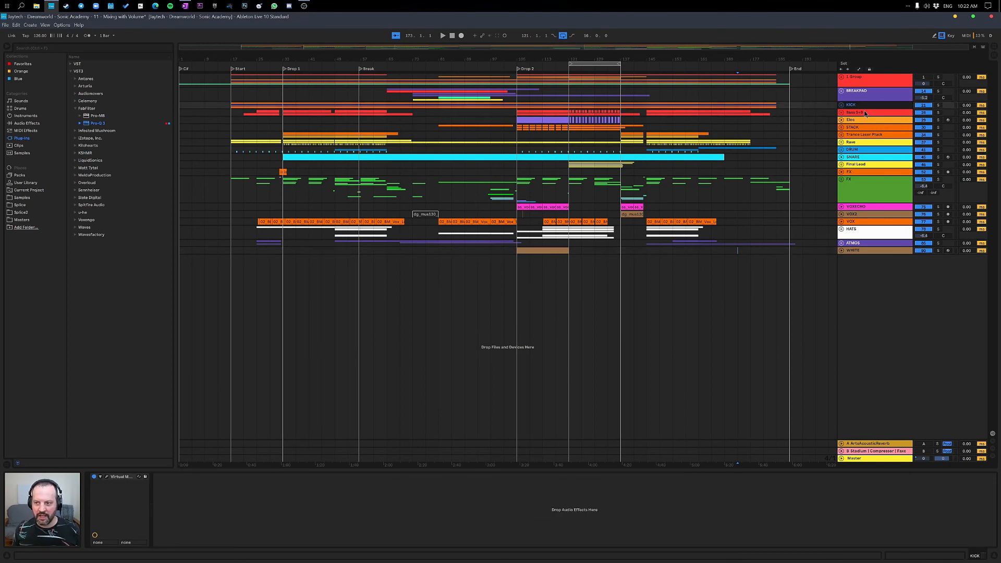
pyautogui.press('Down')
pyautogui.press('Down')
pyautogui.press('Down')
pyautogui.press('Down')
pyautogui.press('Down')
pyautogui.press('Down')
pyautogui.press('Down')
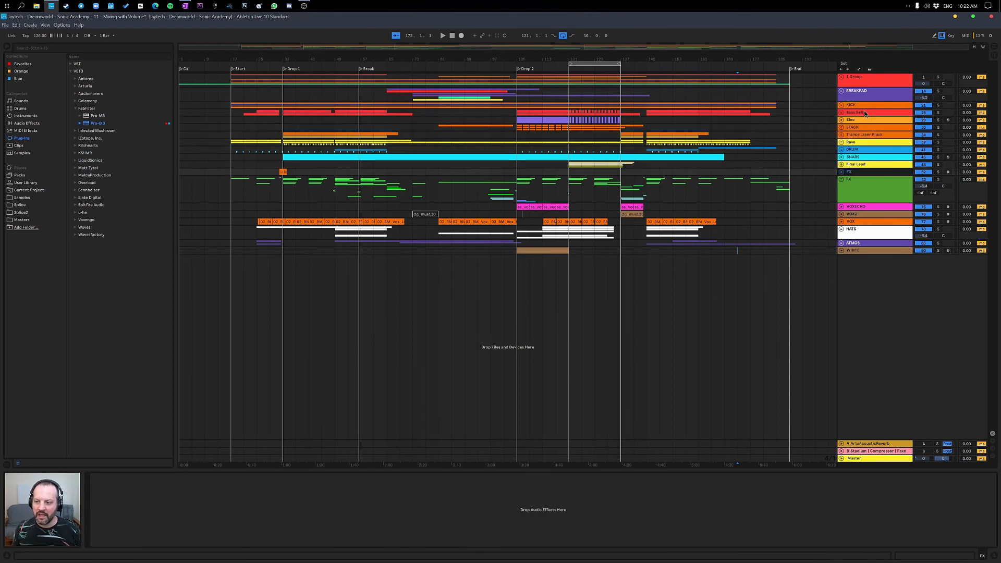
pyautogui.press('Down')
pyautogui.press('Down')
pyautogui.press('Down')
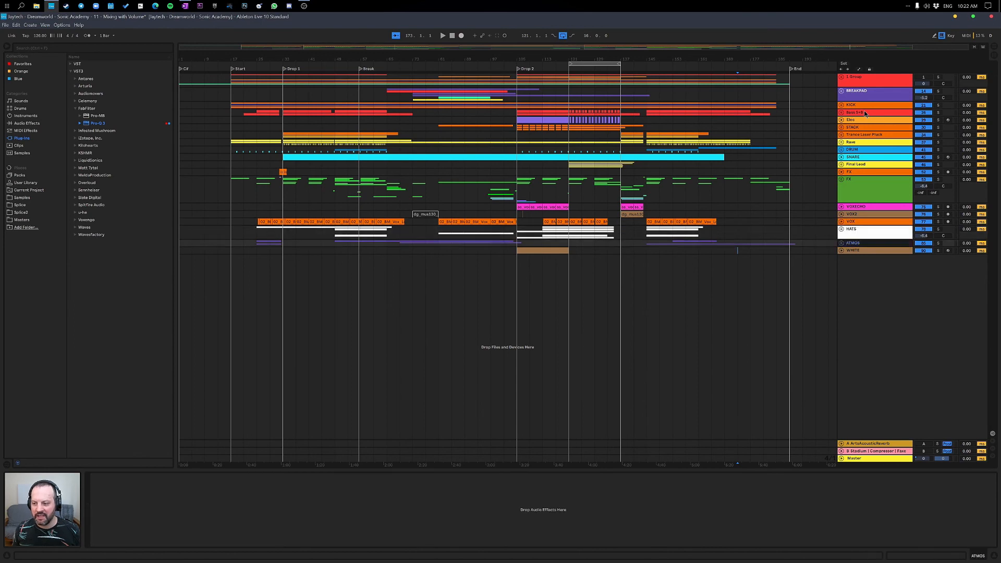
# - Go back up through the tracks one by one from ATMOS past FX and Rave
pyautogui.press('Up')
pyautogui.press('Up')
pyautogui.press('Up')
pyautogui.press('Up')
pyautogui.press('Up')
pyautogui.press('Up')
pyautogui.press('Up')
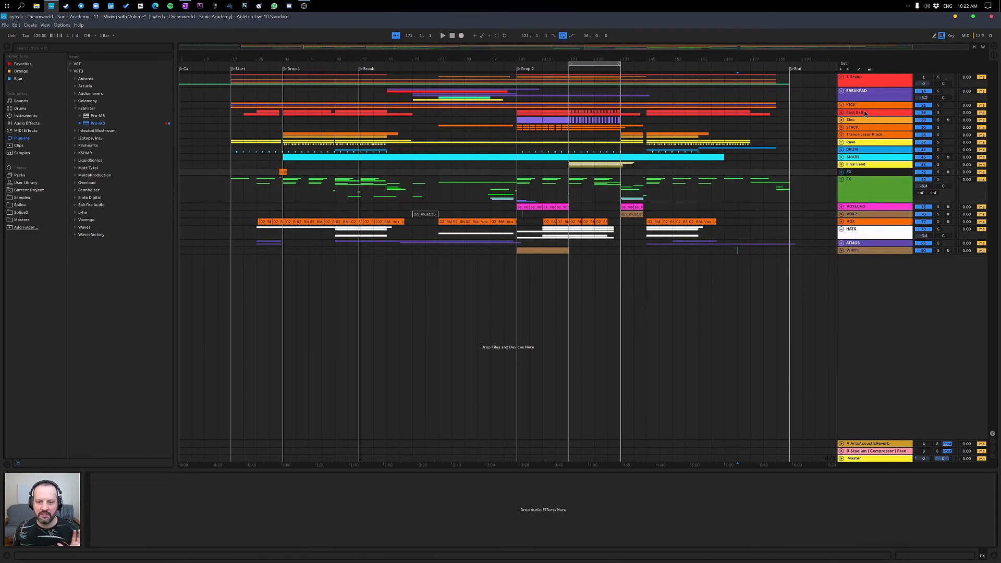
pyautogui.press('Up')
pyautogui.press('Up')
pyautogui.press('Up')
pyautogui.press('Up')
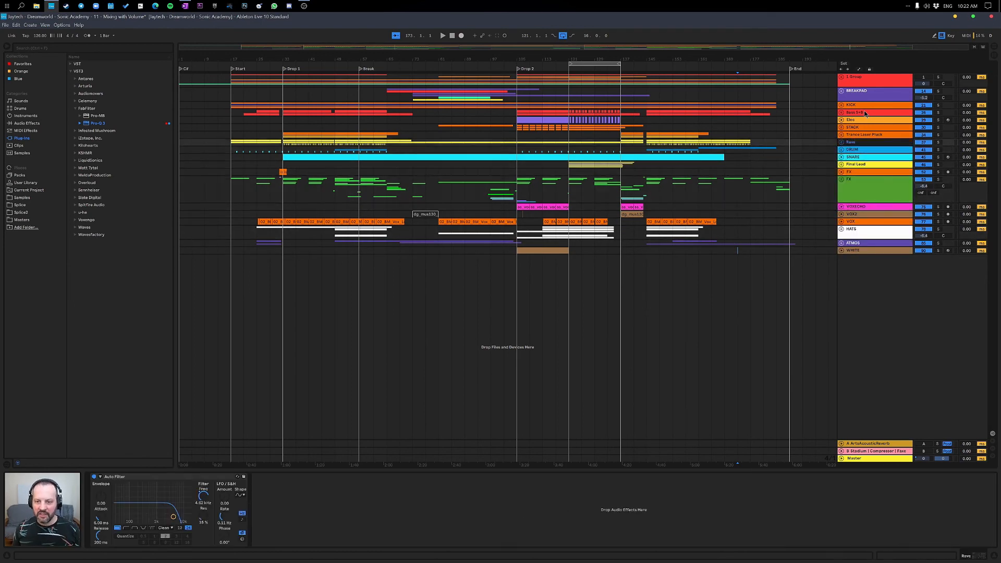
pyautogui.press('Up')
pyautogui.press('Up')
# - Select the bass group and go down track by track to Rave to view its Auto Filter
pyautogui.click(865, 113)
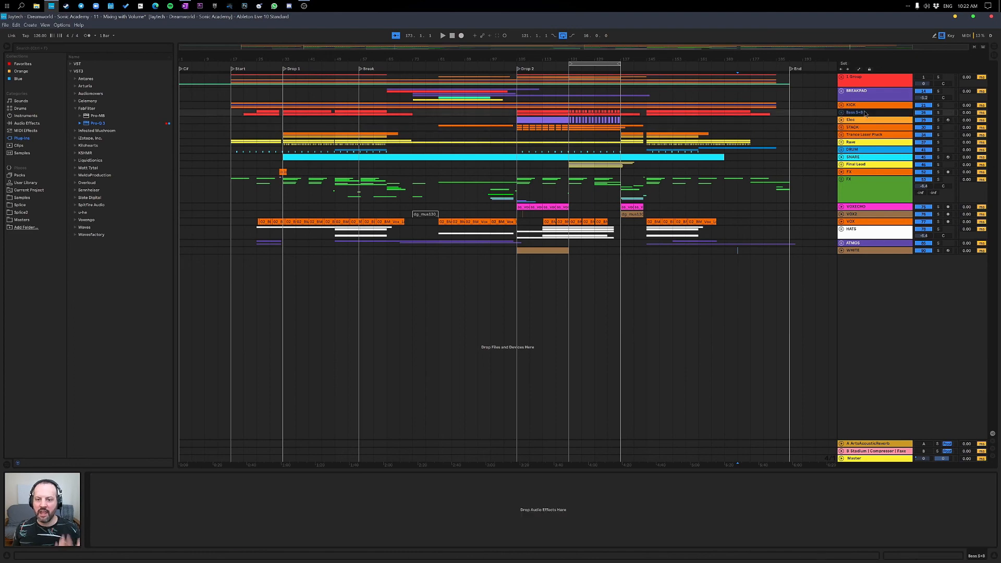
pyautogui.press('Down')
pyautogui.press('Down')
pyautogui.press('Down')
pyautogui.press('Down')
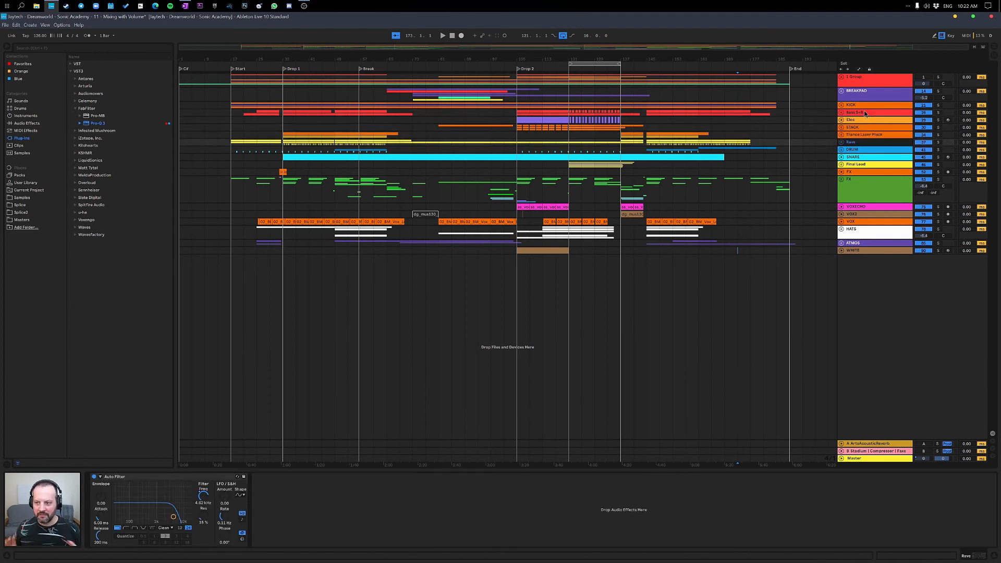